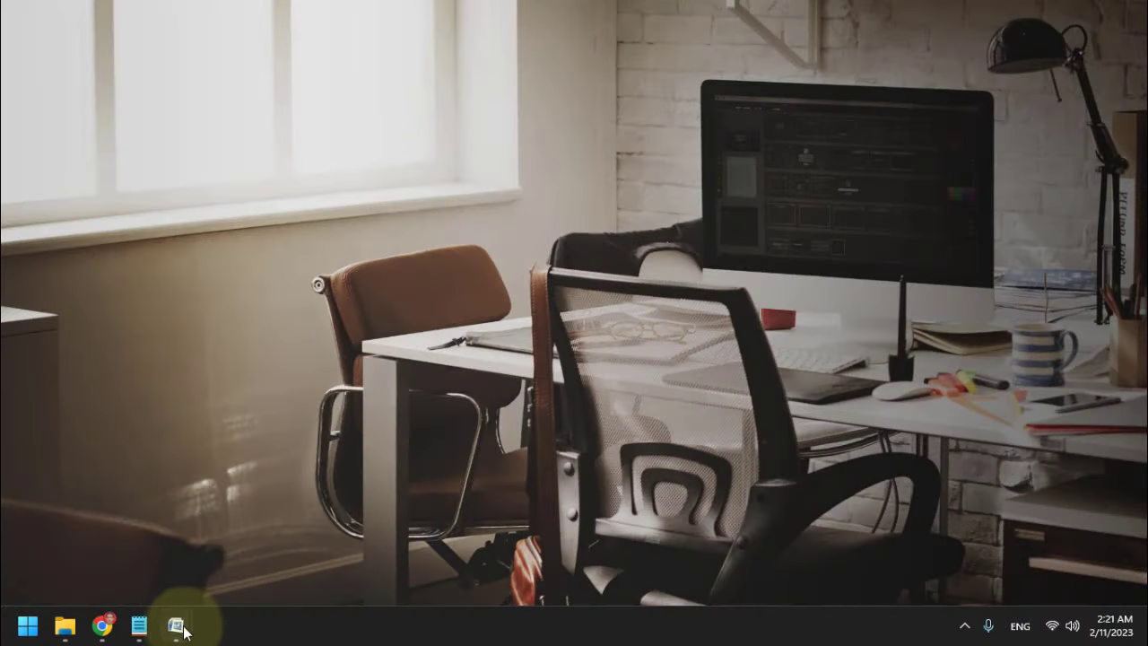
- Switch to the second Word document and zoom its print preview in on the four cards
{"action": "mouse_move", "coordinate": [175, 625]}
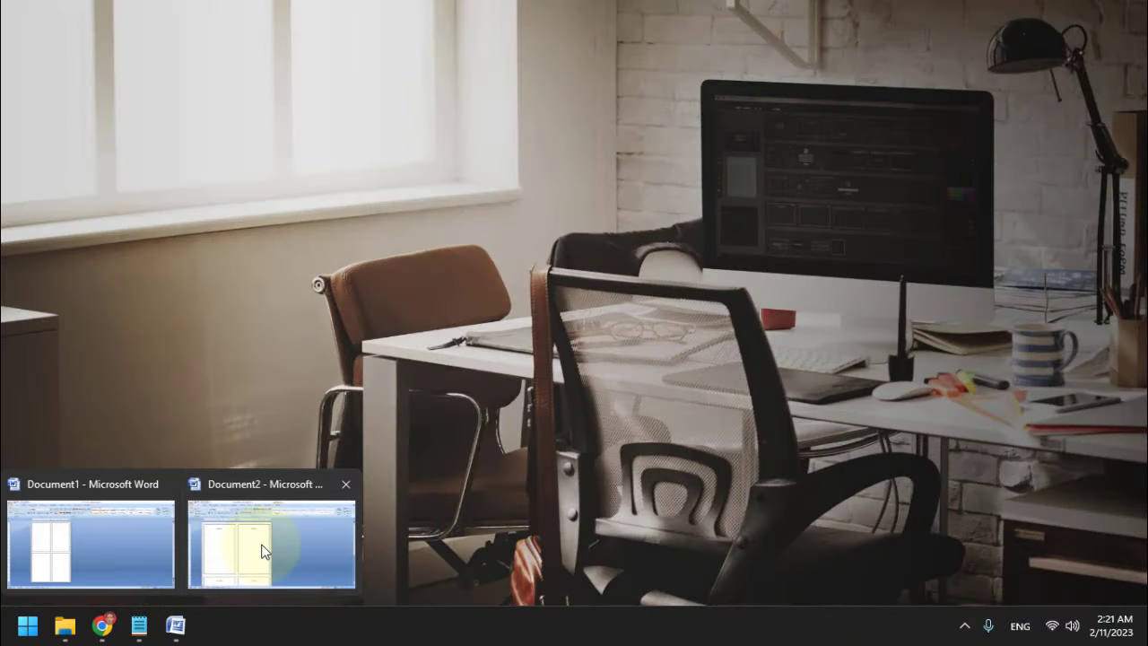
{"action": "left_click", "coordinate": [264, 551]}
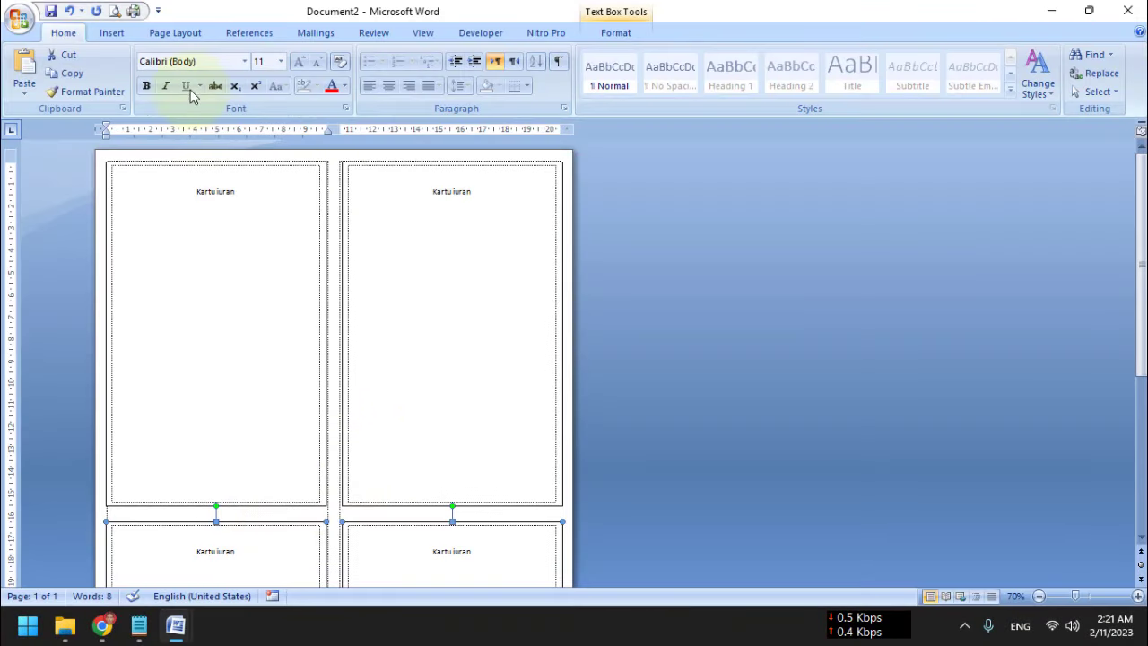
{"action": "left_click", "coordinate": [114, 11]}
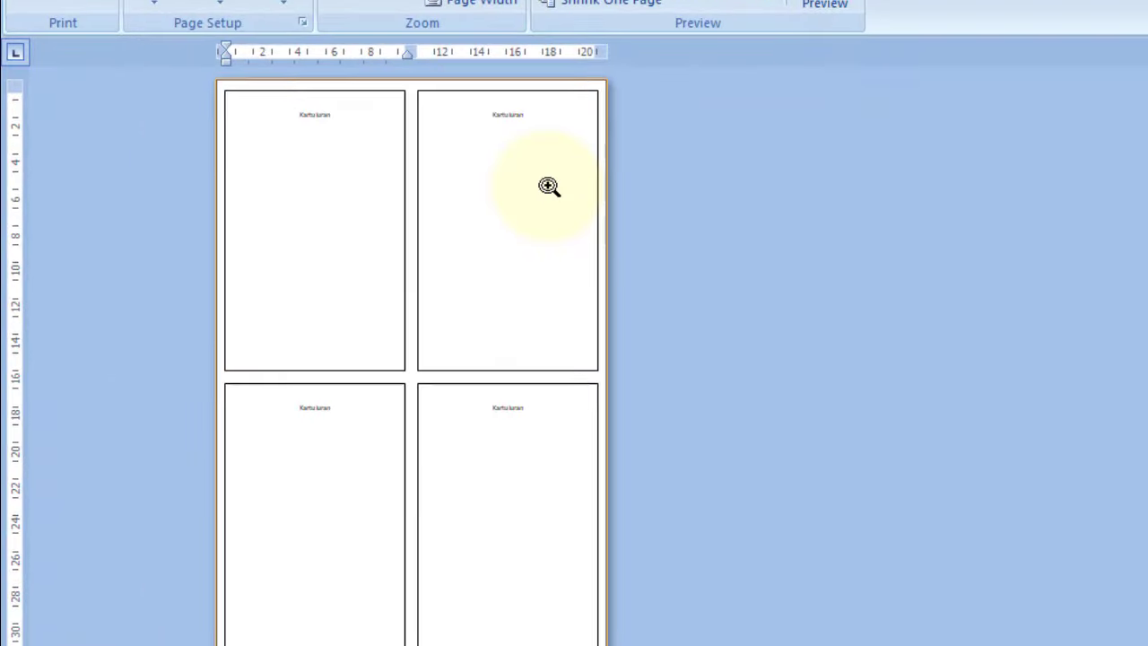
{"action": "left_click", "coordinate": [553, 184]}
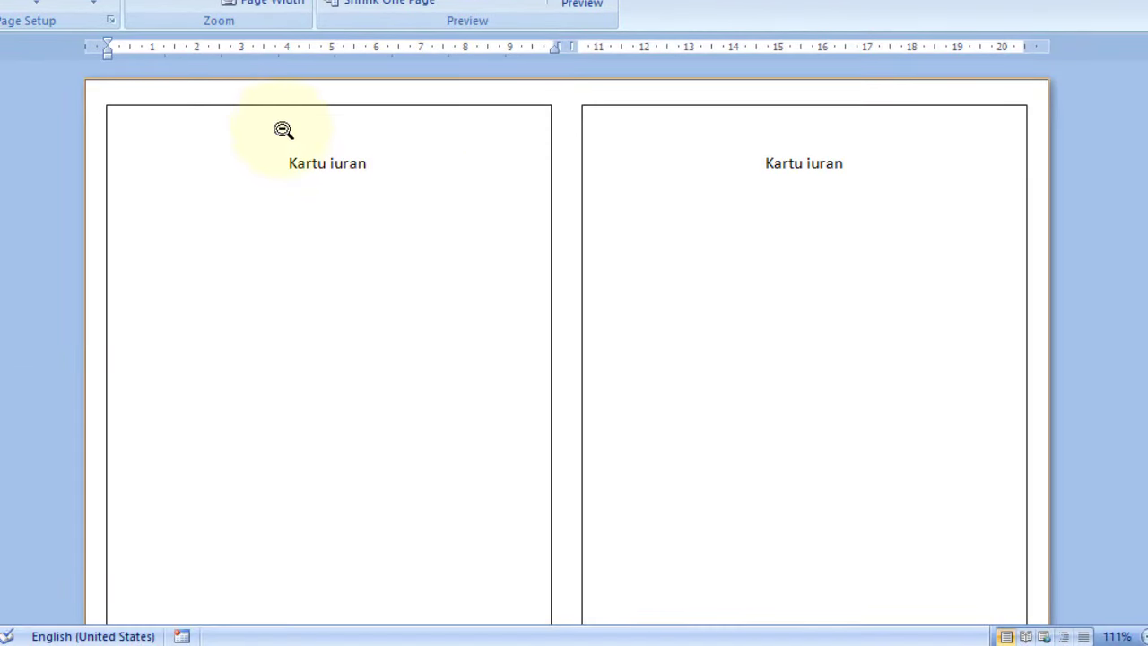
{"action": "scroll", "coordinate": [712, 239], "scroll_direction": "down", "scroll_amount": 5}
{"action": "scroll", "coordinate": [713, 250], "scroll_direction": "down", "scroll_amount": 5}
{"action": "scroll", "coordinate": [713, 250], "scroll_direction": "down", "scroll_amount": 3}
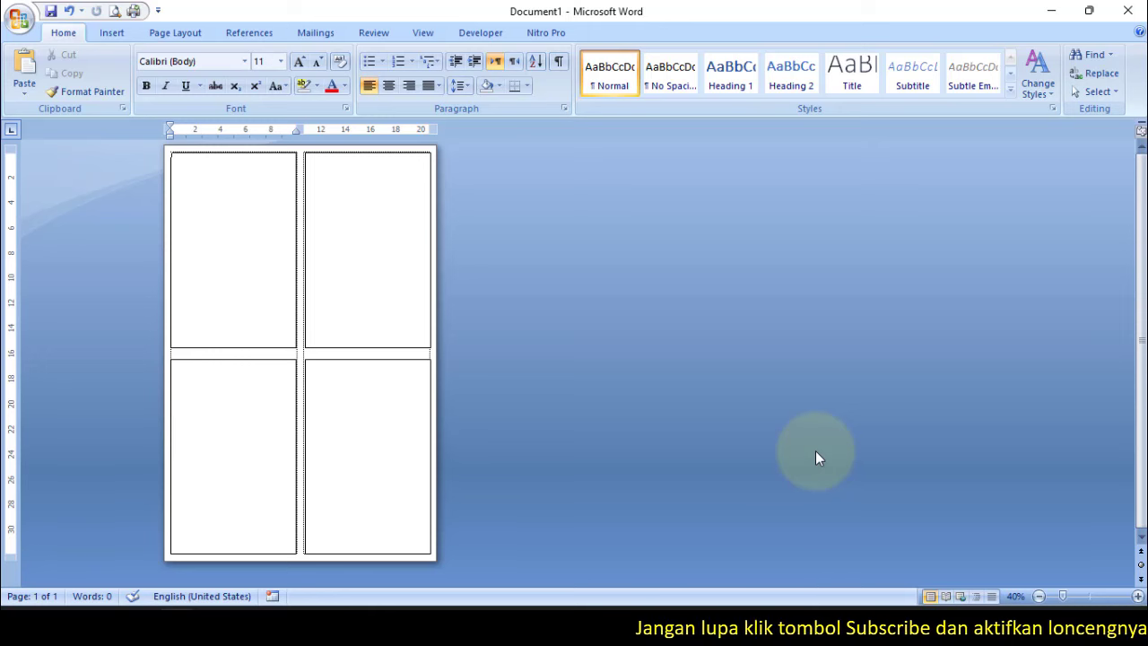
- Create a new blank document from the Office menu
{"action": "left_click", "coordinate": [20, 18]}
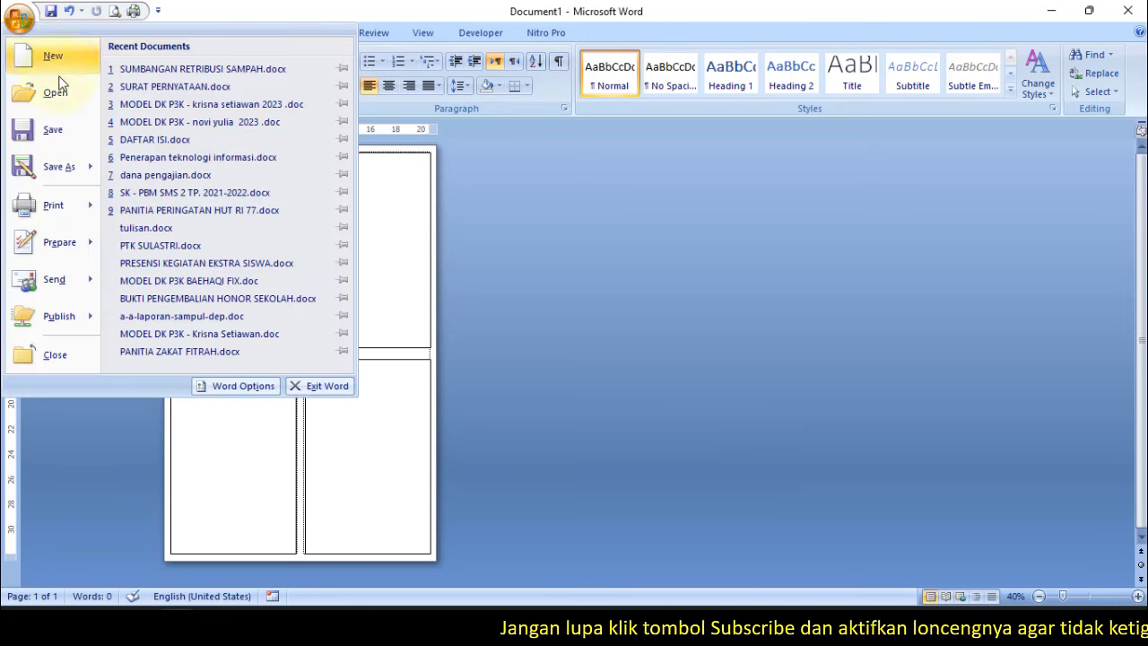
{"action": "left_click", "coordinate": [62, 63]}
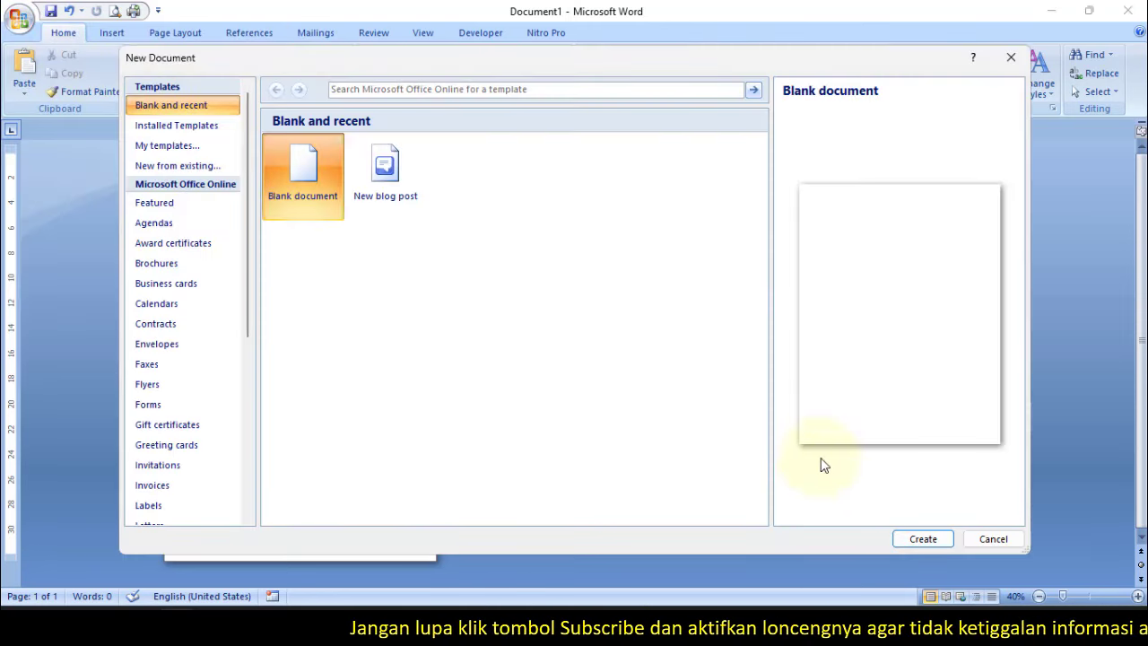
{"action": "left_click", "coordinate": [897, 539]}
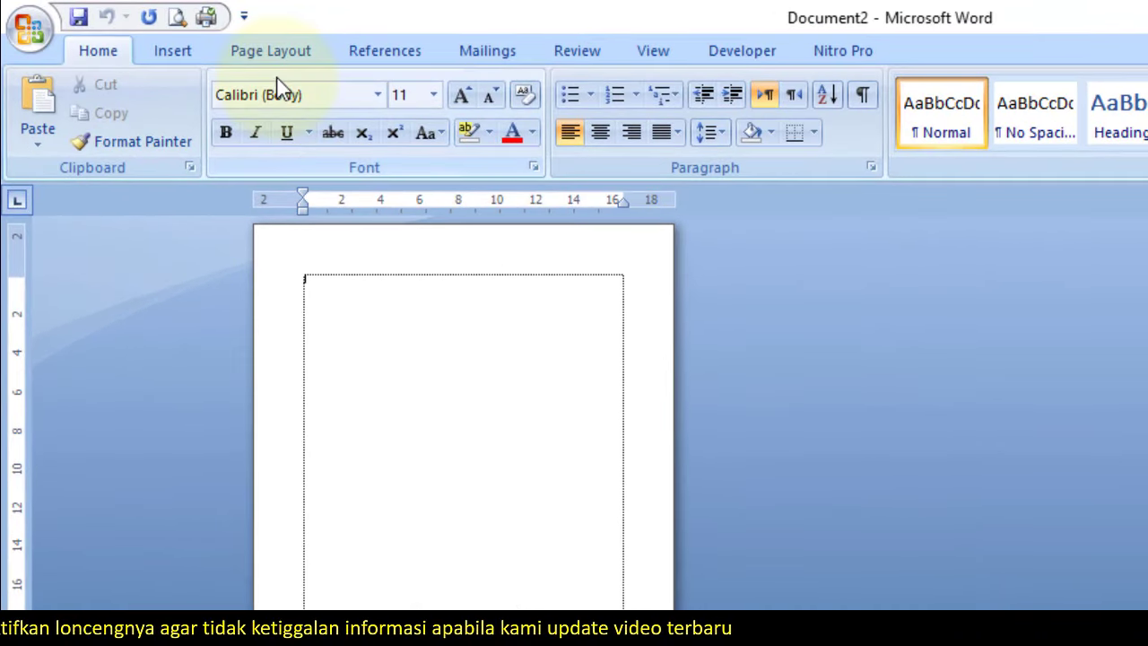
- Set a custom paper size of 21.5 cm wide by 33 cm tall in Page Setup
{"action": "left_click", "coordinate": [269, 59]}
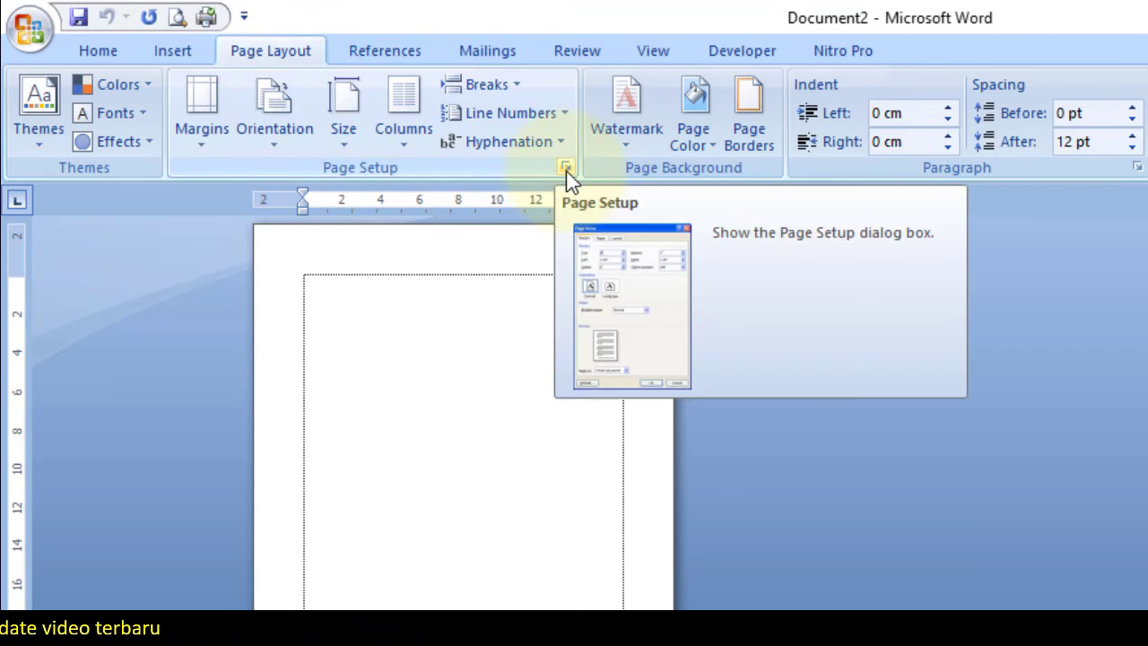
{"action": "left_click", "coordinate": [566, 171]}
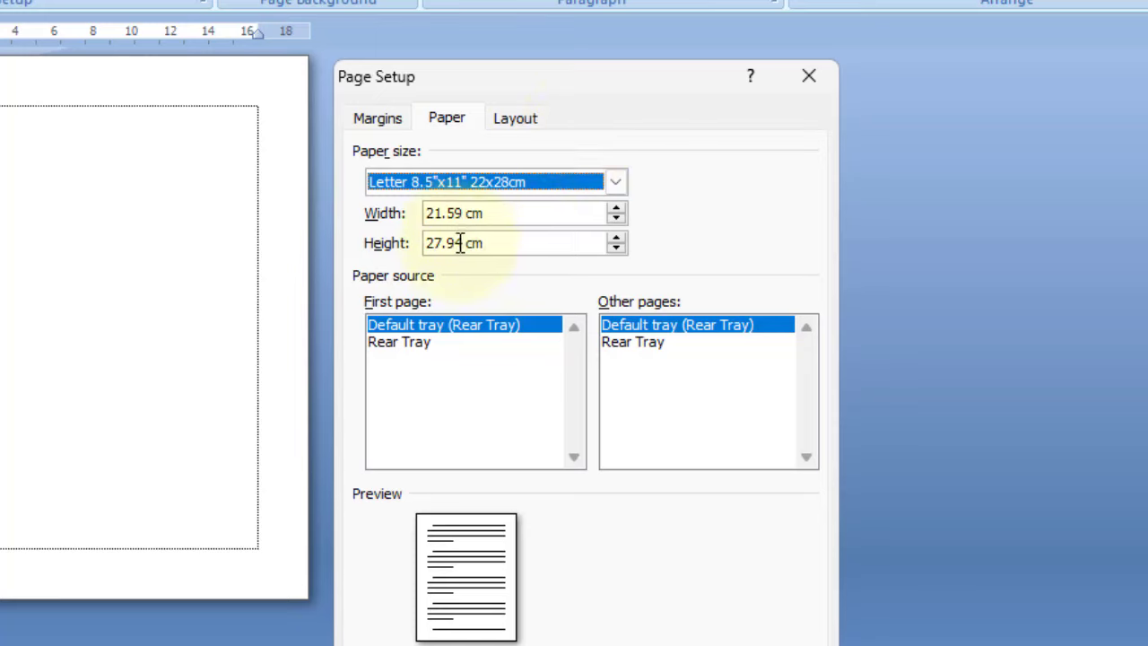
{"action": "left_click", "coordinate": [615, 219]}
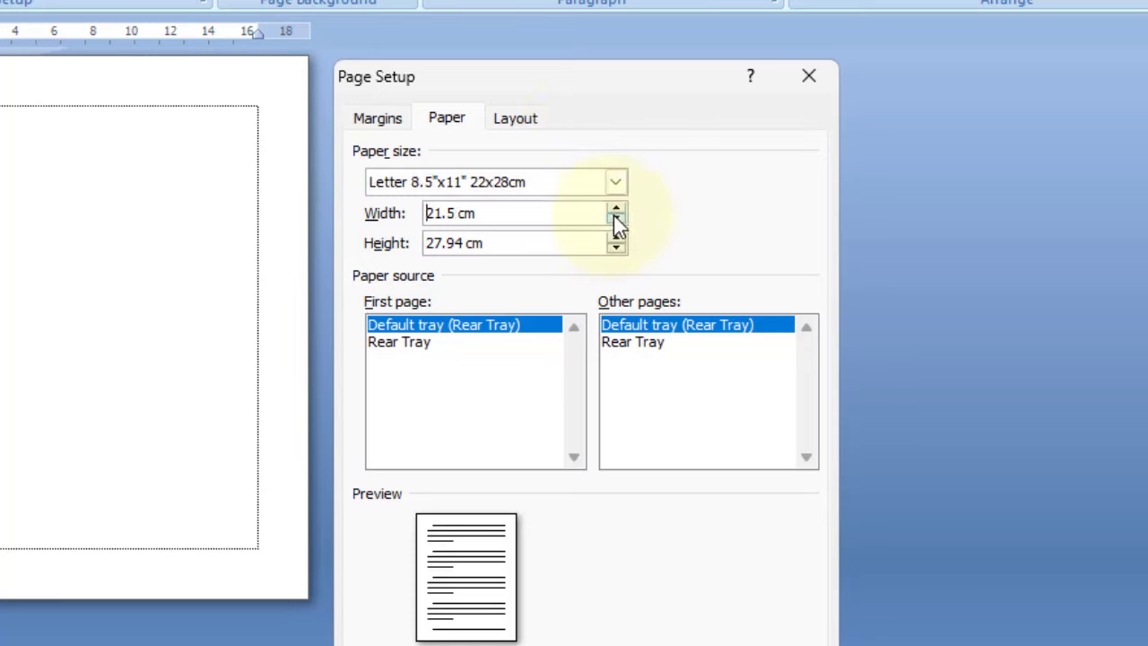
{"action": "double_click", "coordinate": [462, 243]}
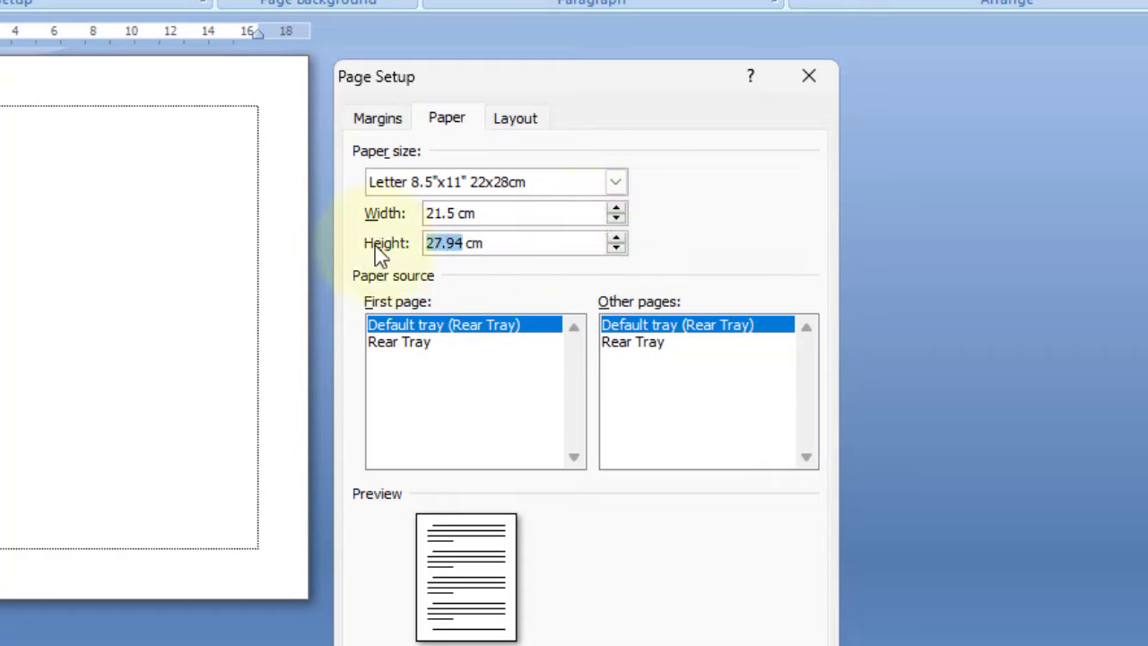
{"action": "type", "text": "33"}
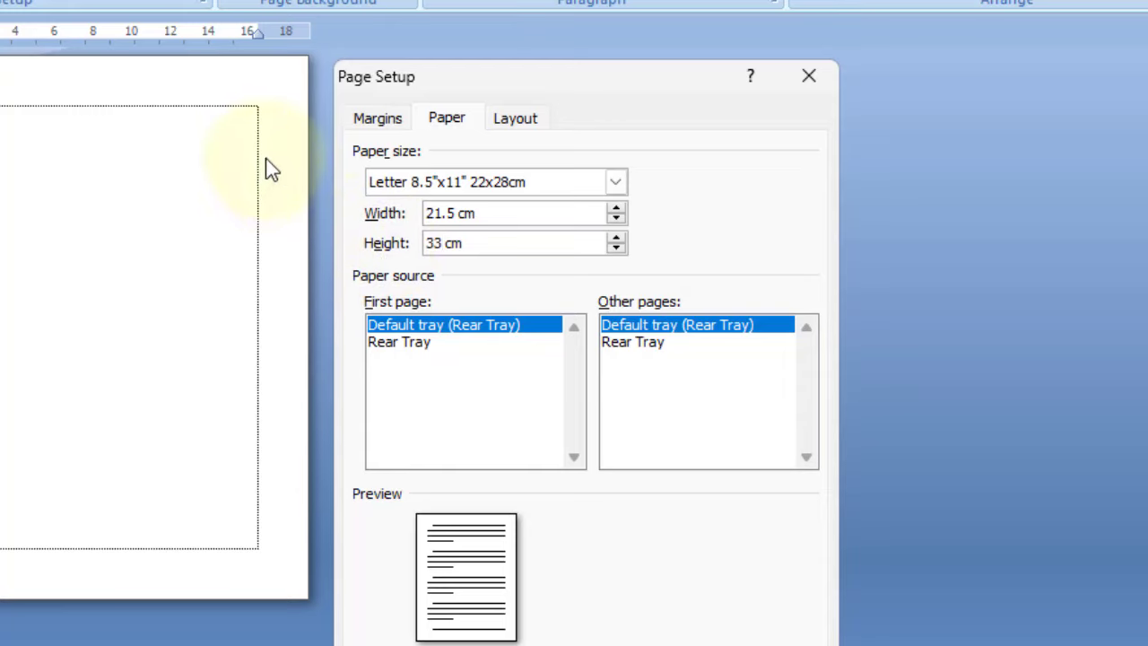
- Enter 0.5 cm as the top margin and cut that value for reuse
{"action": "left_click", "coordinate": [354, 117]}
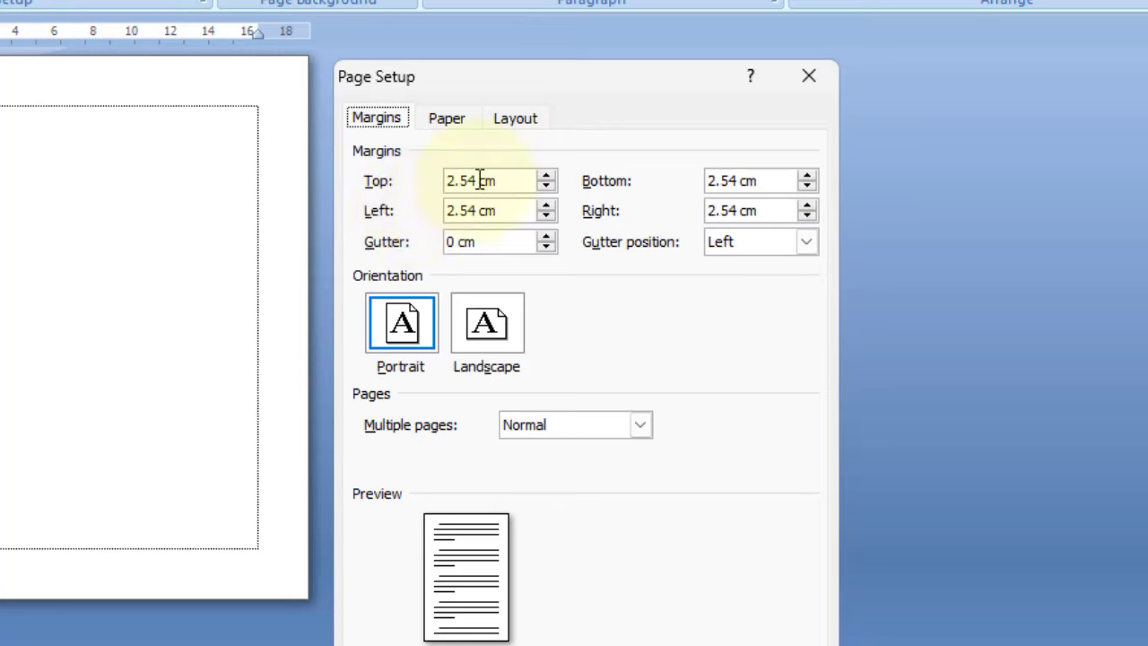
{"action": "left_click_drag", "start_coordinate": [475, 181], "coordinate": [425, 180]}
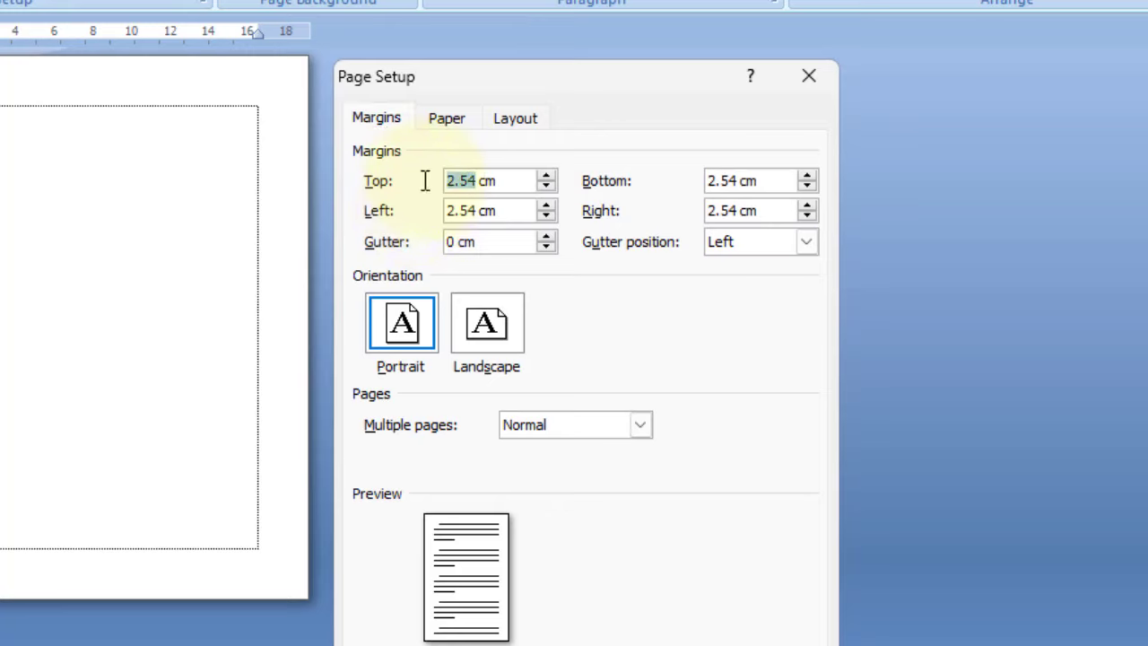
{"action": "type", "text": "0.5"}
{"action": "left_click_drag", "start_coordinate": [484, 180], "coordinate": [403, 182]}
{"action": "right_click", "coordinate": [464, 180]}
{"action": "left_click", "coordinate": [518, 197]}
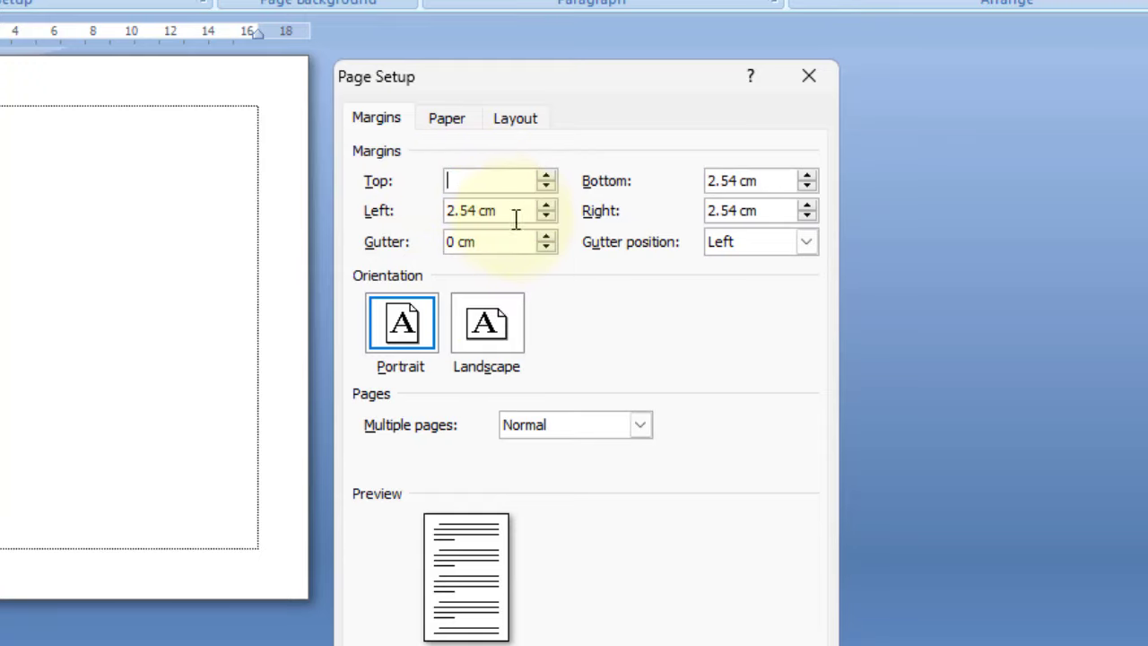
- Paste 0.5 cm into the left, top, bottom and right margins and apply the settings
{"action": "left_click_drag", "start_coordinate": [515, 215], "coordinate": [447, 211]}
{"action": "key", "text": "ctrl+v"}
{"action": "left_click", "coordinate": [454, 182]}
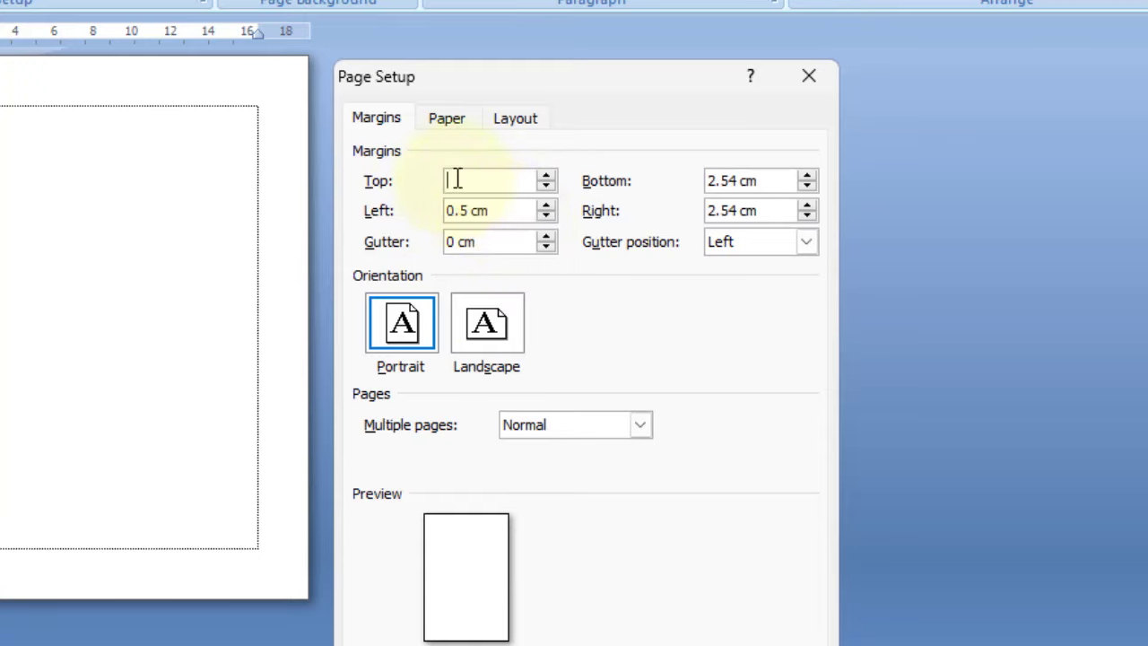
{"action": "key", "text": "ctrl+v"}
{"action": "left_click_drag", "start_coordinate": [756, 182], "coordinate": [620, 180]}
{"action": "key", "text": "ctrl+v"}
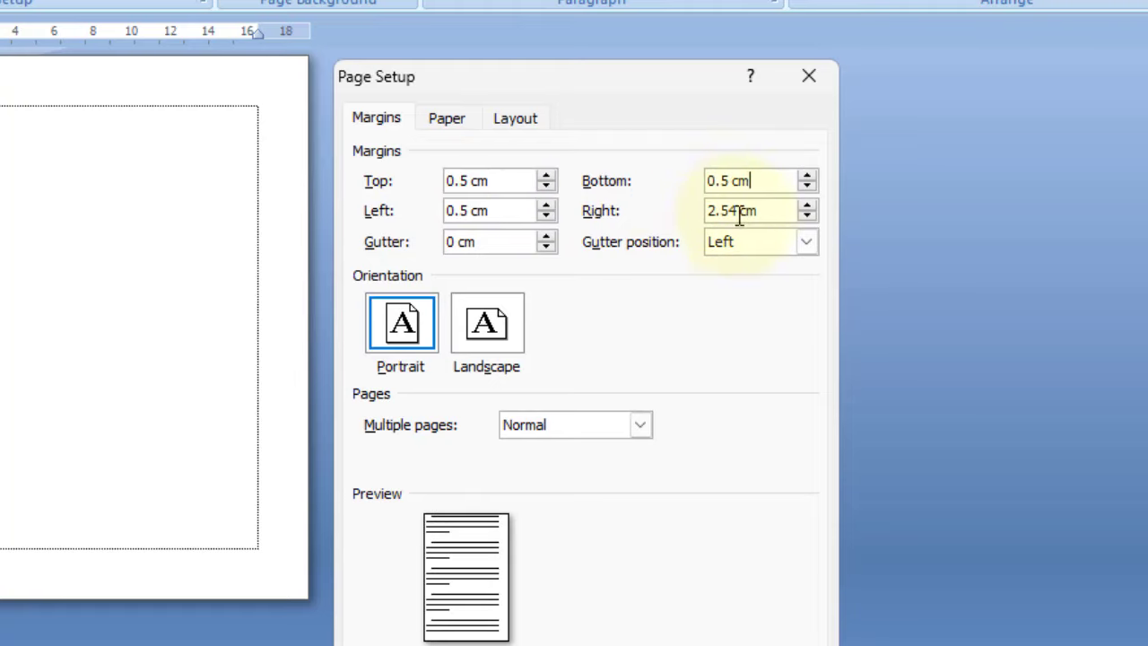
{"action": "left_click_drag", "start_coordinate": [774, 216], "coordinate": [628, 223]}
{"action": "key", "text": "ctrl+v"}
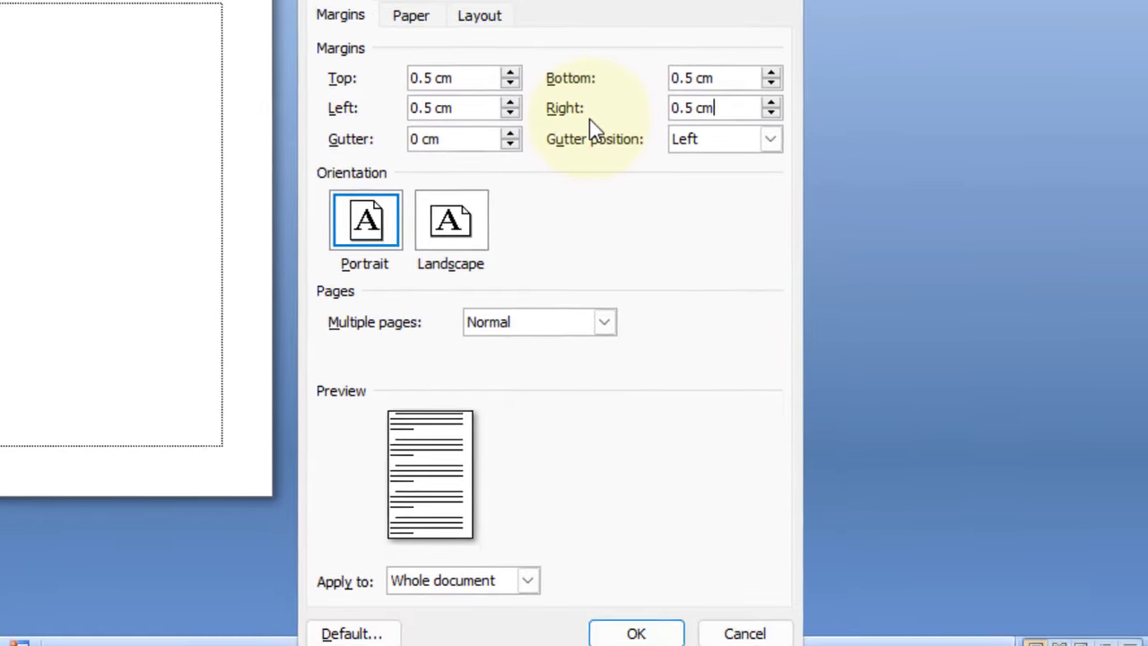
{"action": "left_click", "coordinate": [653, 597]}
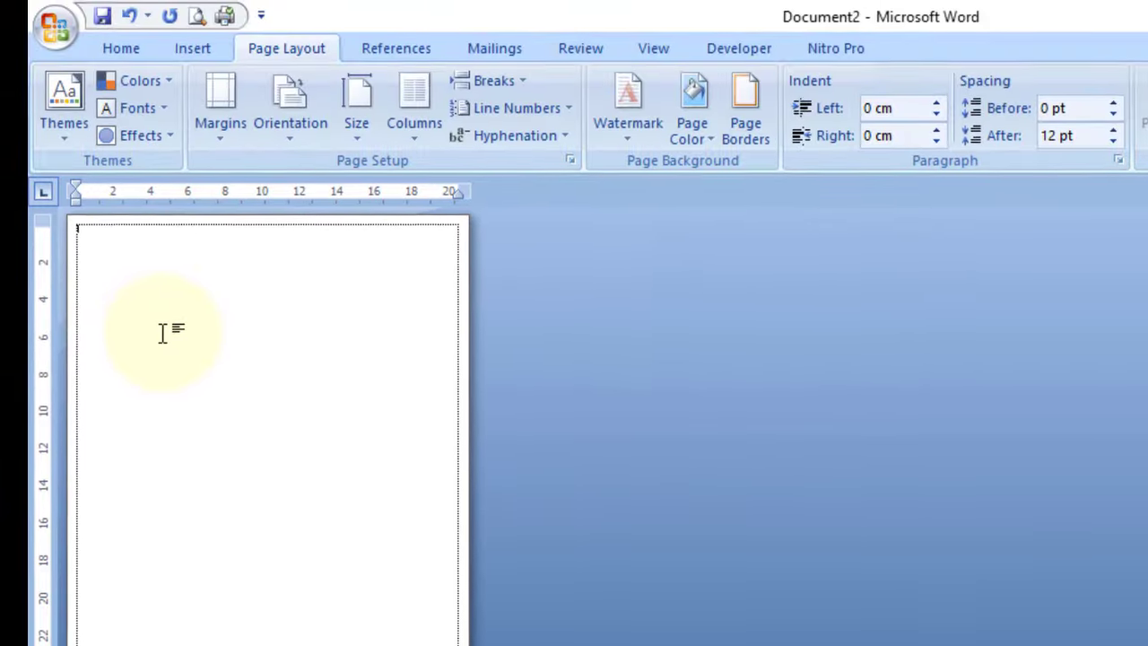
- Split the page into two columns with 0.5 cm spacing between them
{"action": "left_click", "coordinate": [419, 132]}
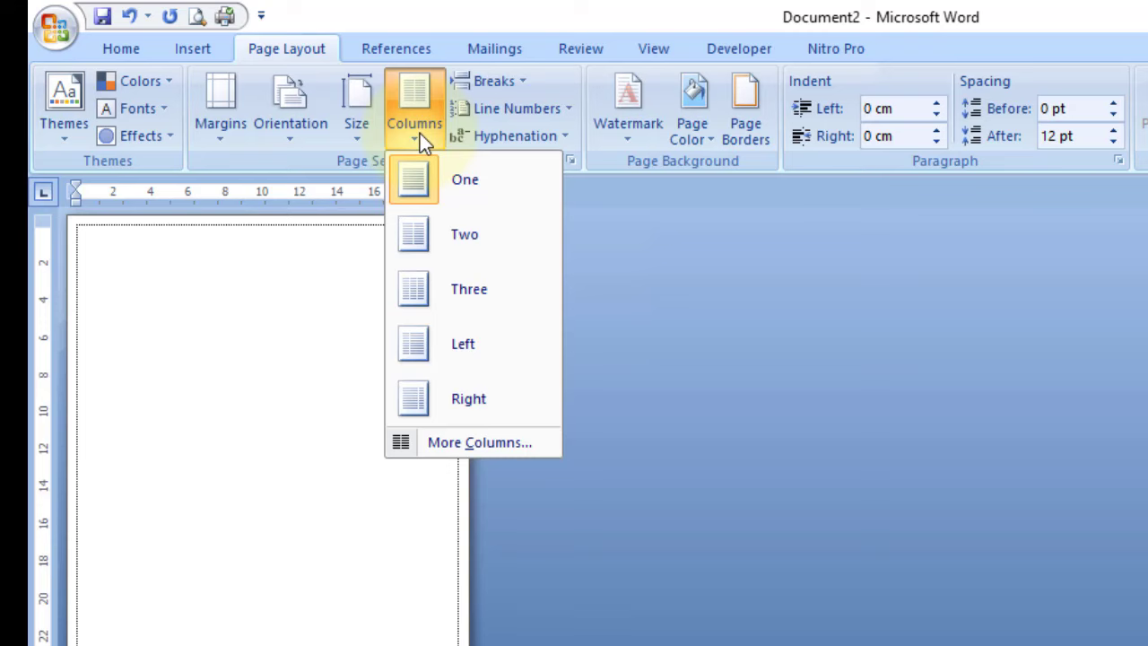
{"action": "left_click", "coordinate": [457, 442]}
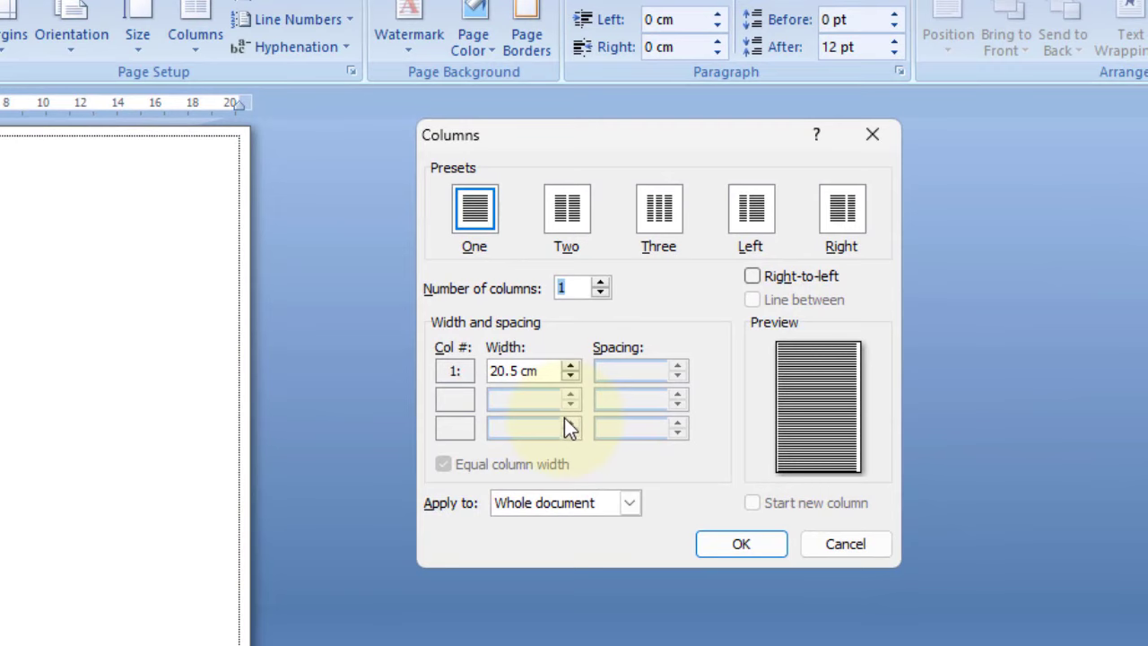
{"action": "left_click", "coordinate": [572, 219]}
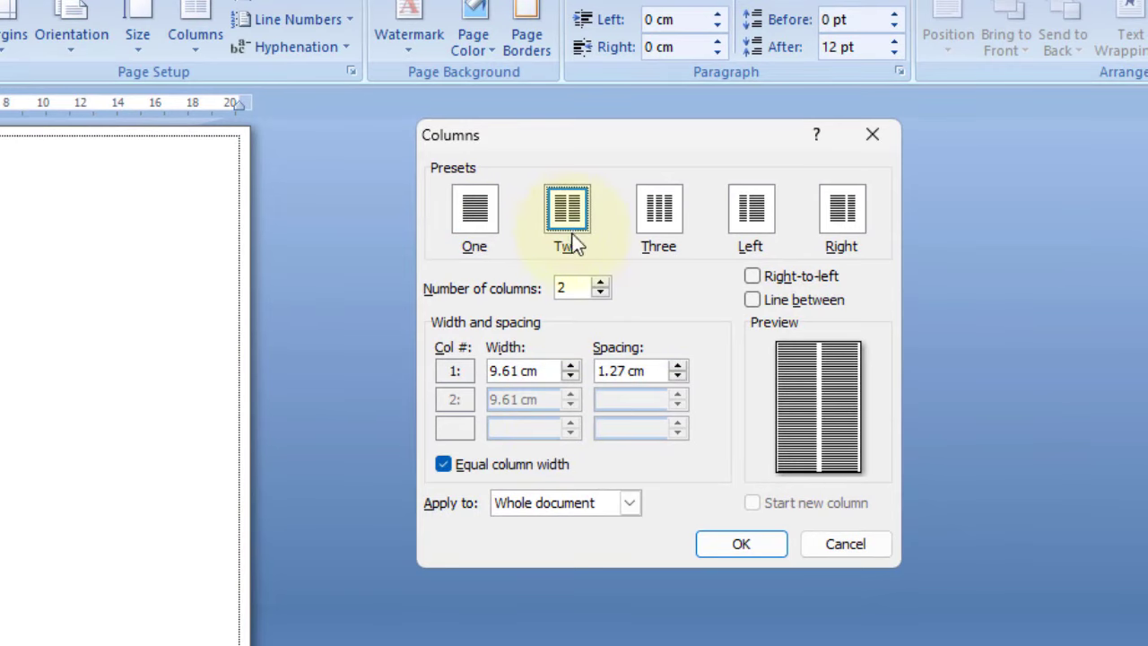
{"action": "left_click", "coordinate": [617, 375]}
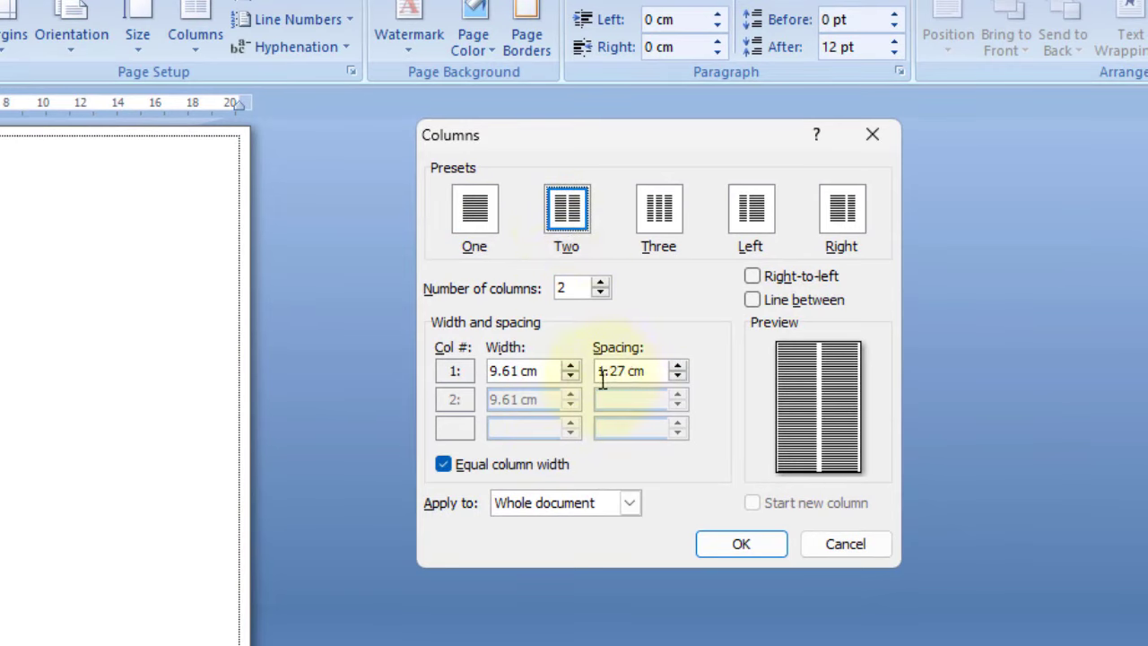
{"action": "left_click_drag", "start_coordinate": [626, 372], "coordinate": [573, 370]}
{"action": "type", "text": "0."}
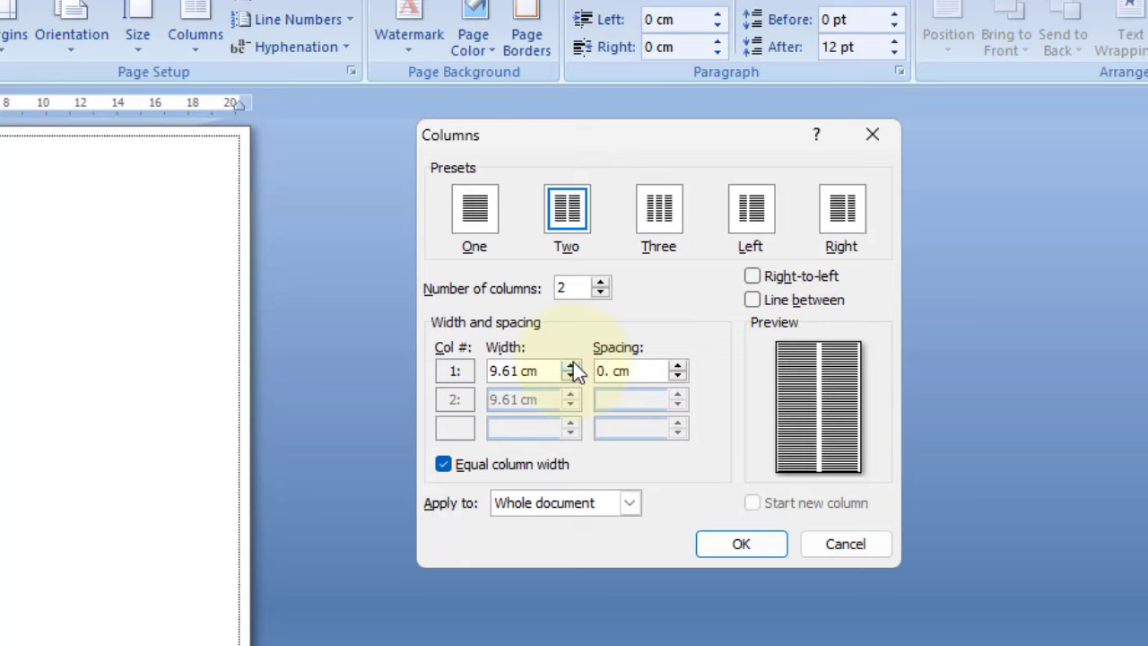
{"action": "type", "text": "5"}
{"action": "left_click", "coordinate": [718, 545]}
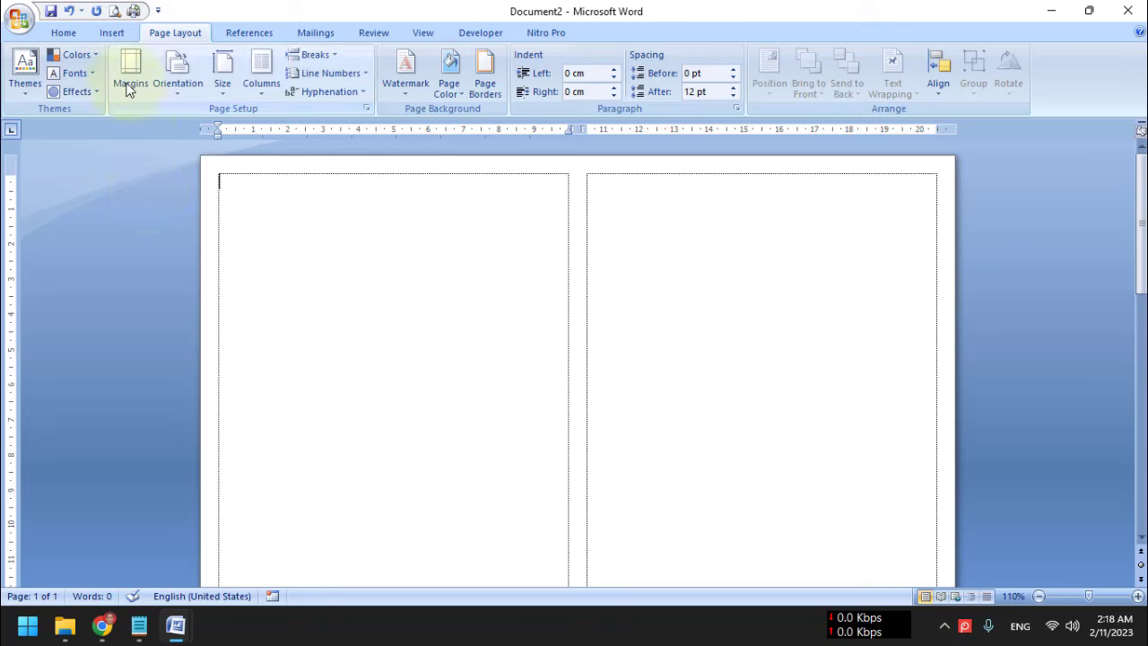
- Draw a rectangle in the page's top-left area and widen it to 9.95 cm
{"action": "left_click", "coordinate": [112, 36]}
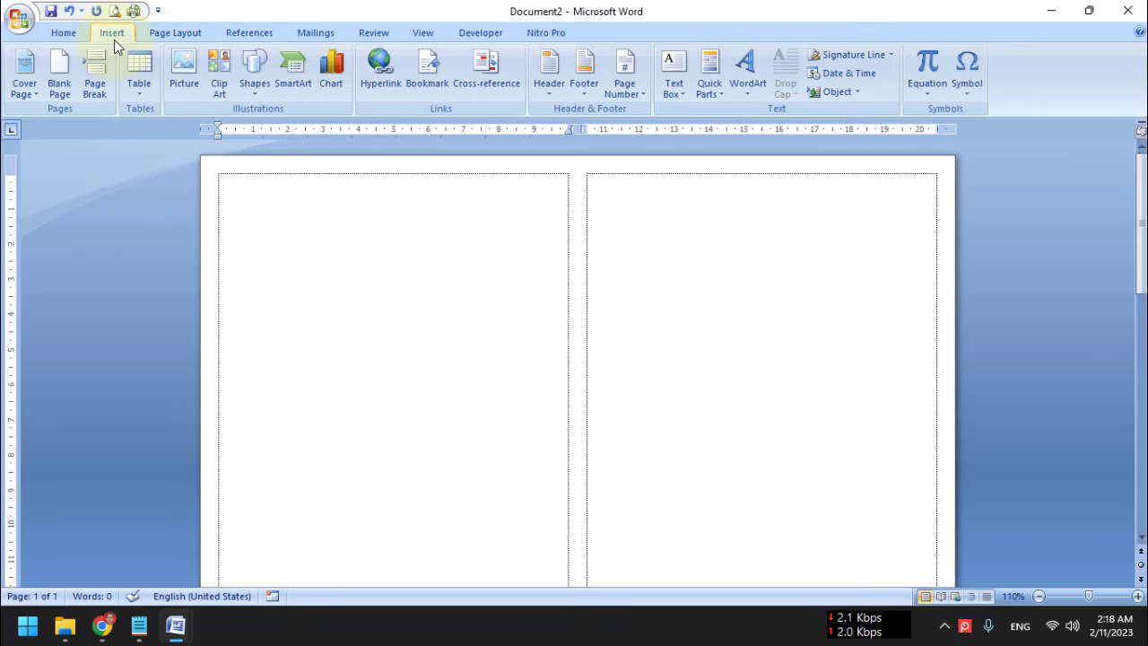
{"action": "left_click", "coordinate": [254, 89]}
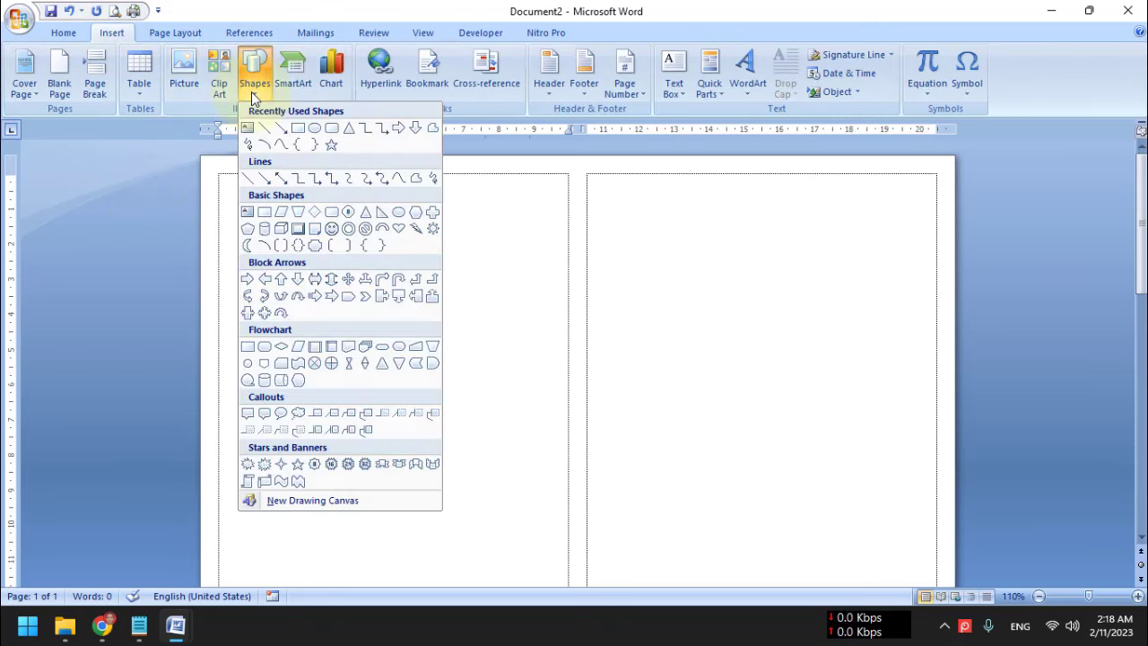
{"action": "left_click", "coordinate": [297, 127]}
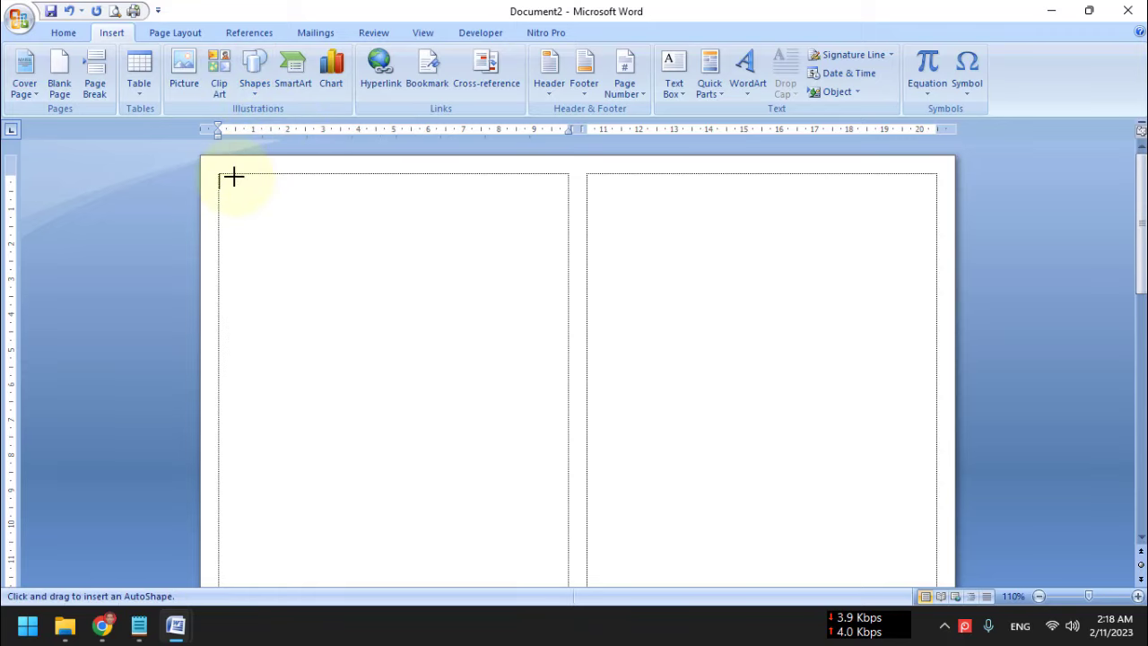
{"action": "left_click_drag", "start_coordinate": [220, 174], "coordinate": [565, 268]}
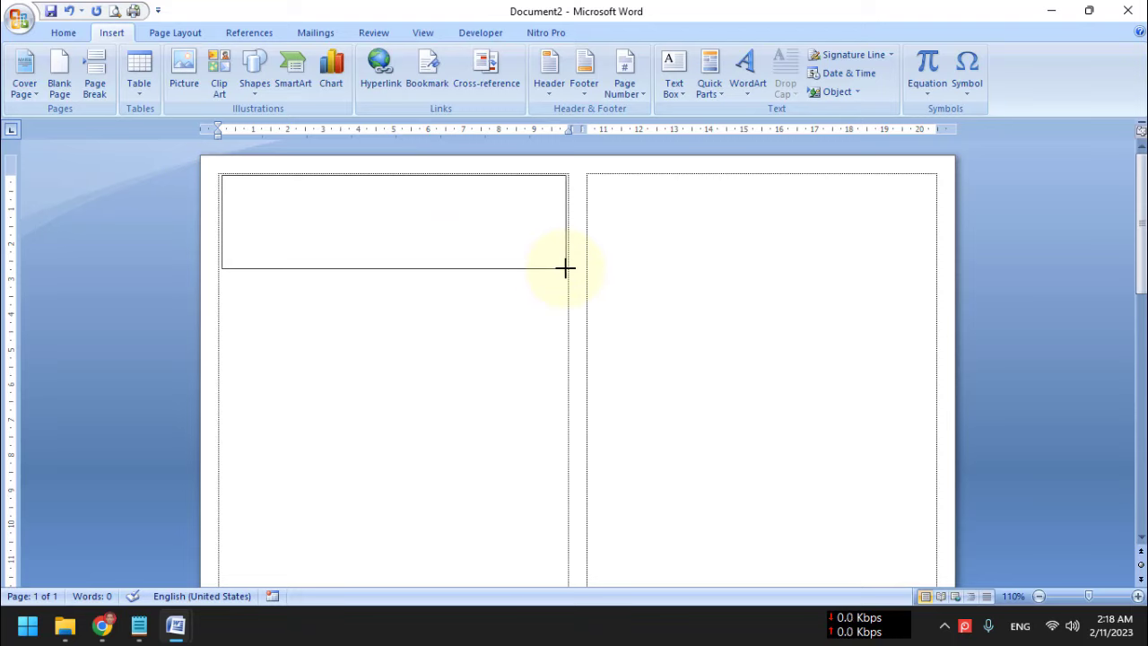
{"action": "key", "text": "Escape"}
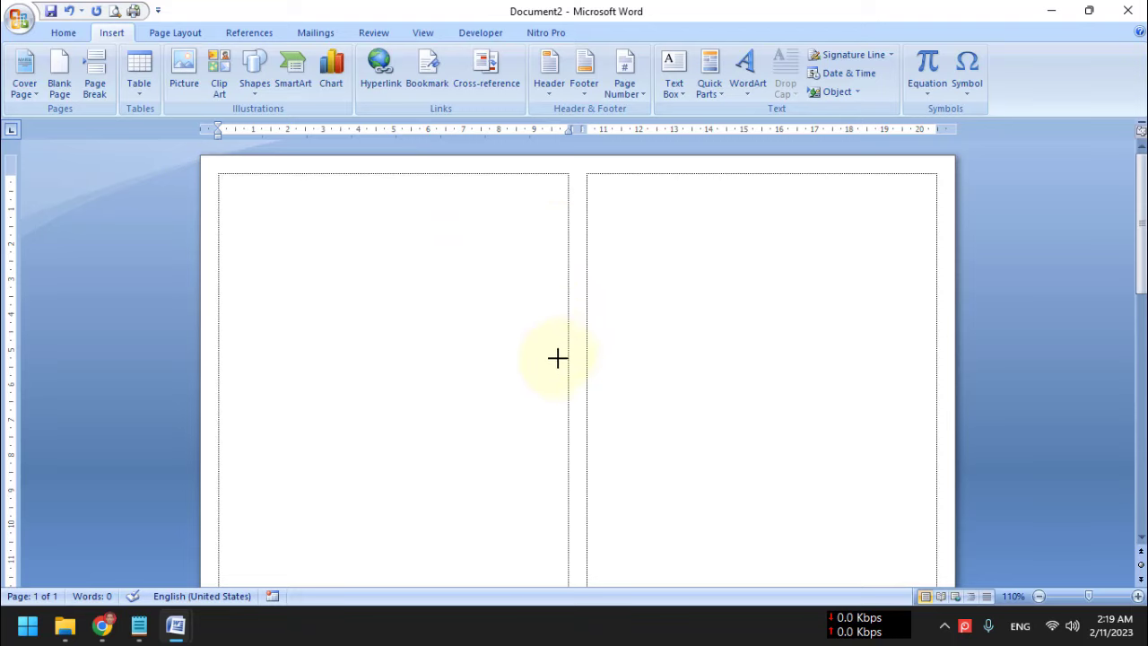
{"action": "left_click_drag", "start_coordinate": [562, 427], "coordinate": [565, 438]}
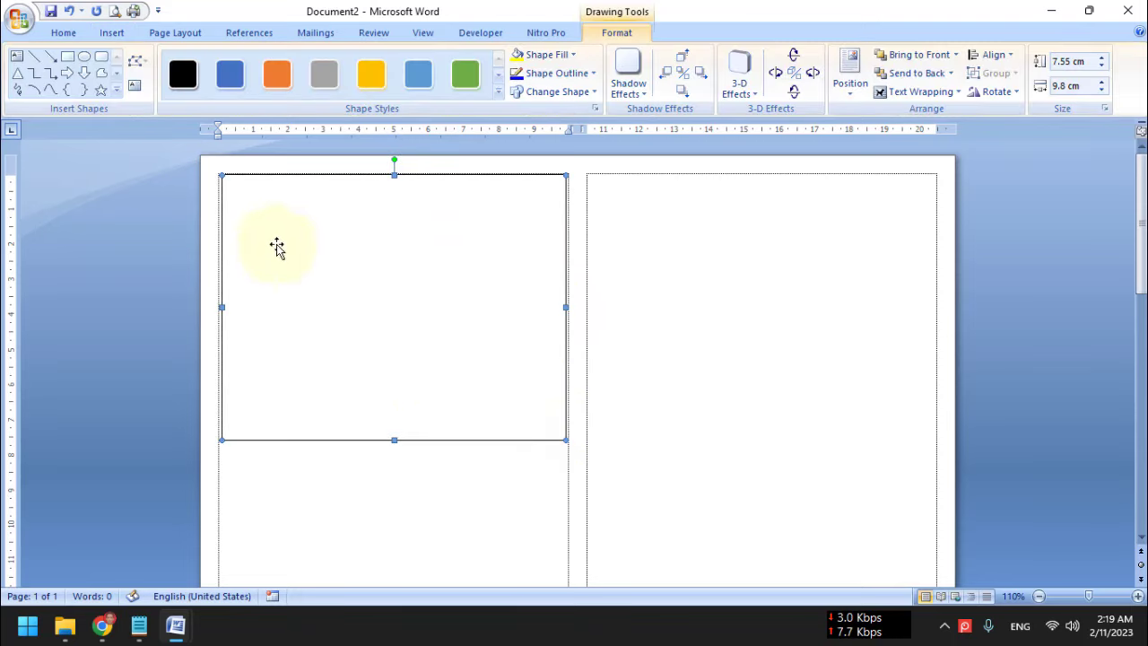
{"action": "left_click", "coordinate": [218, 306]}
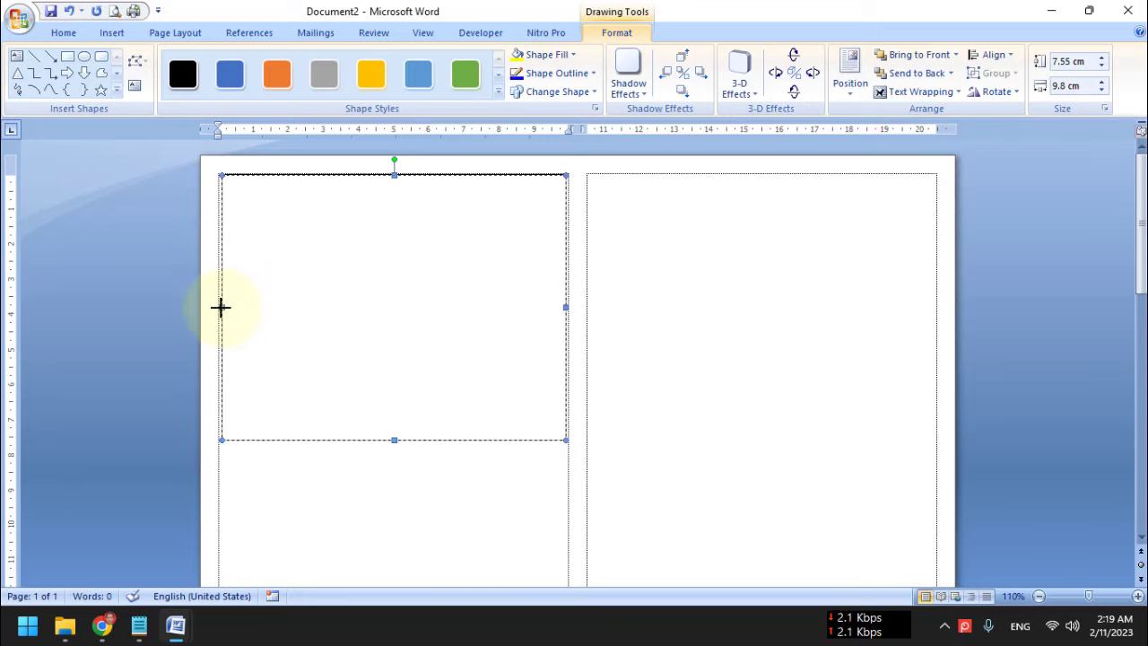
{"action": "left_click_drag", "start_coordinate": [217, 308], "coordinate": [215, 309]}
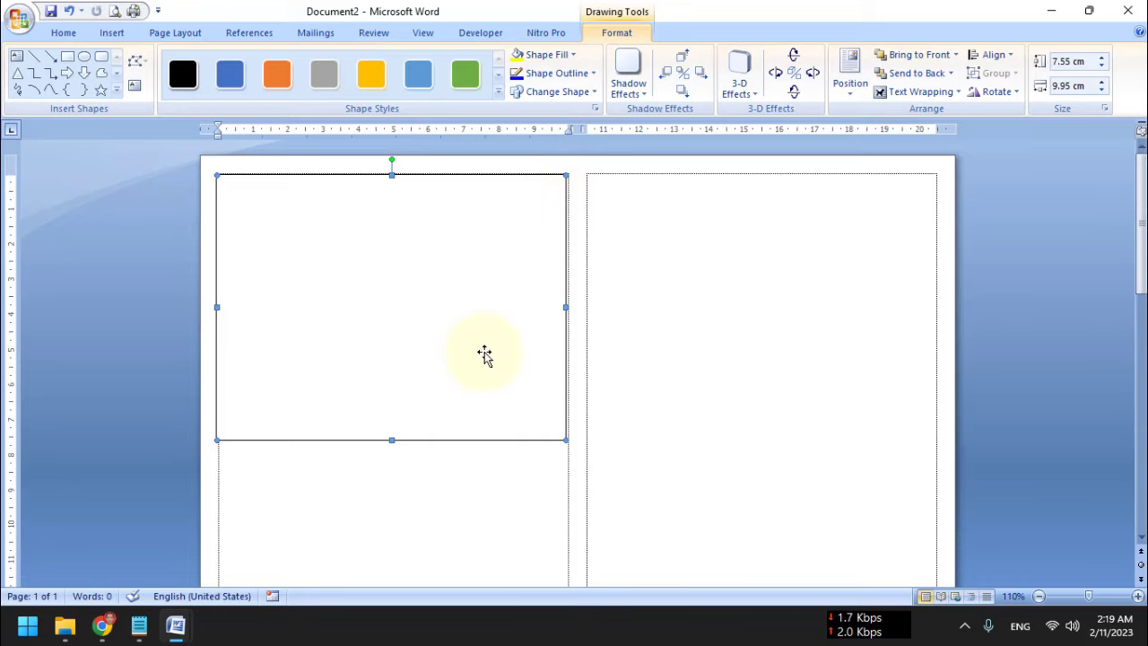
- Change the rectangle's Shape Height from 7.55 cm to 15.5 cm
{"action": "scroll", "coordinate": [485, 377], "scroll_direction": "down", "scroll_amount": 5}
{"action": "scroll", "coordinate": [358, 479], "scroll_direction": "down", "scroll_amount": 3}
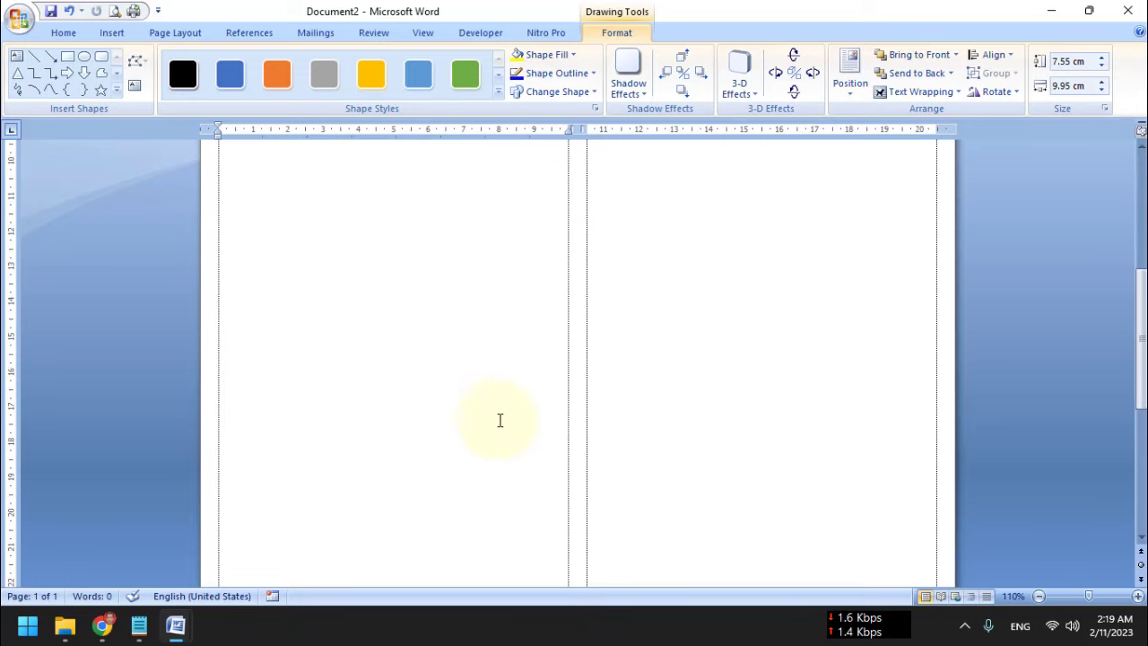
{"action": "scroll", "coordinate": [499, 418], "scroll_direction": "up", "scroll_amount": 2}
{"action": "scroll", "coordinate": [541, 377], "scroll_direction": "up", "scroll_amount": 4}
{"action": "scroll", "coordinate": [514, 259], "scroll_direction": "up", "scroll_amount": 2}
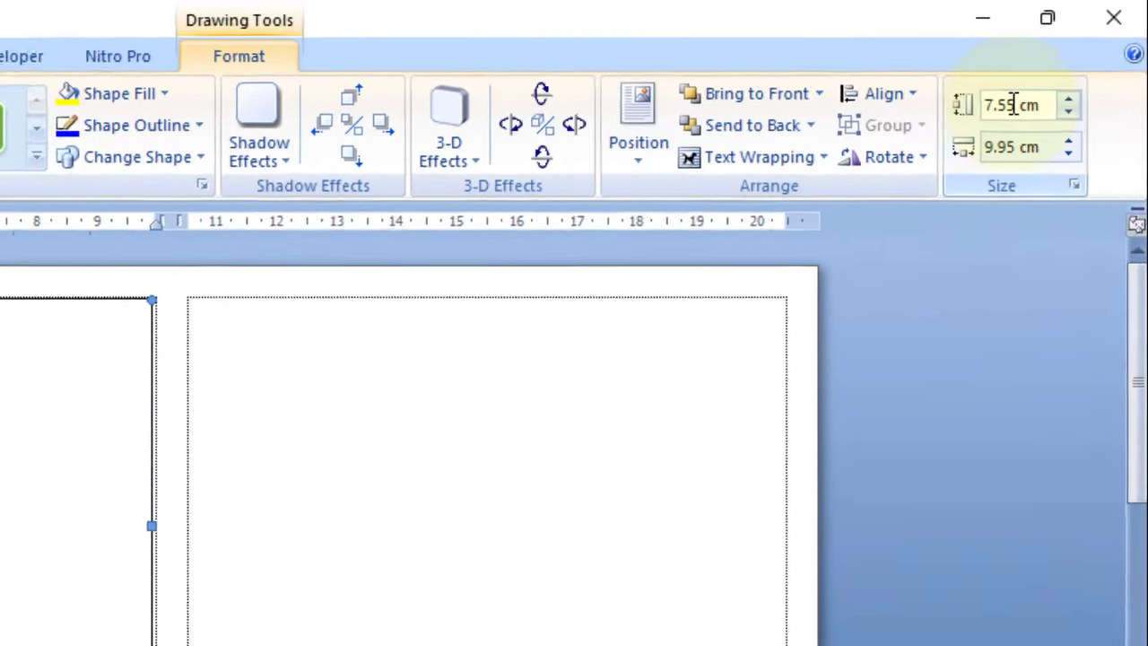
{"action": "left_click", "coordinate": [1006, 110]}
{"action": "left_click_drag", "start_coordinate": [974, 112], "coordinate": [1013, 111]}
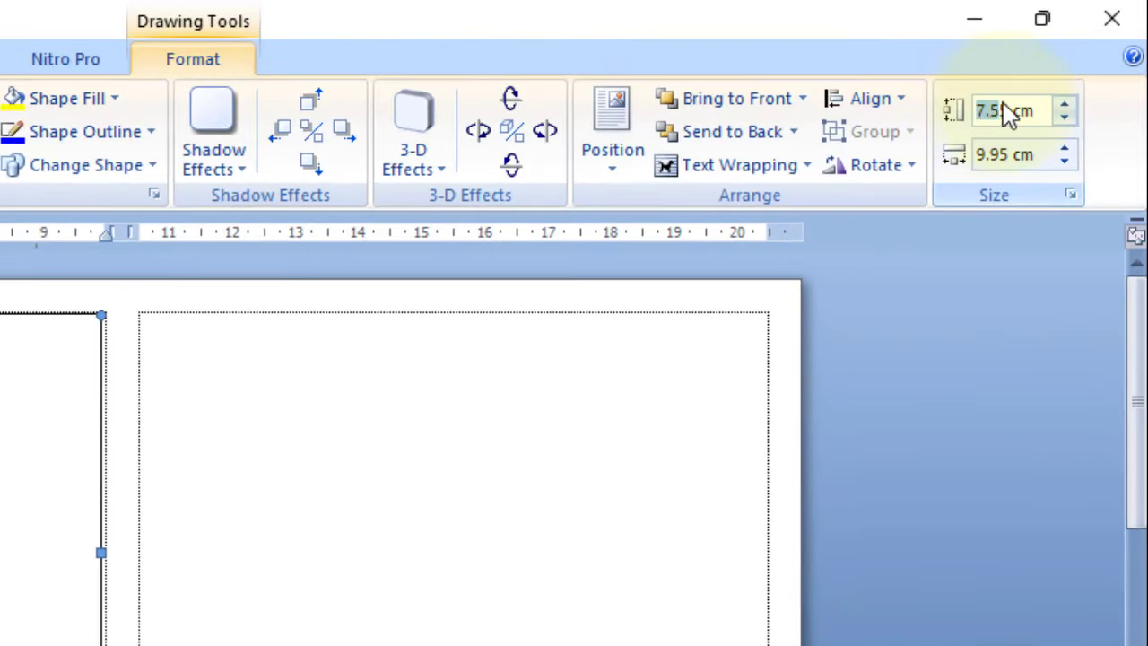
{"action": "type", "text": "1"}
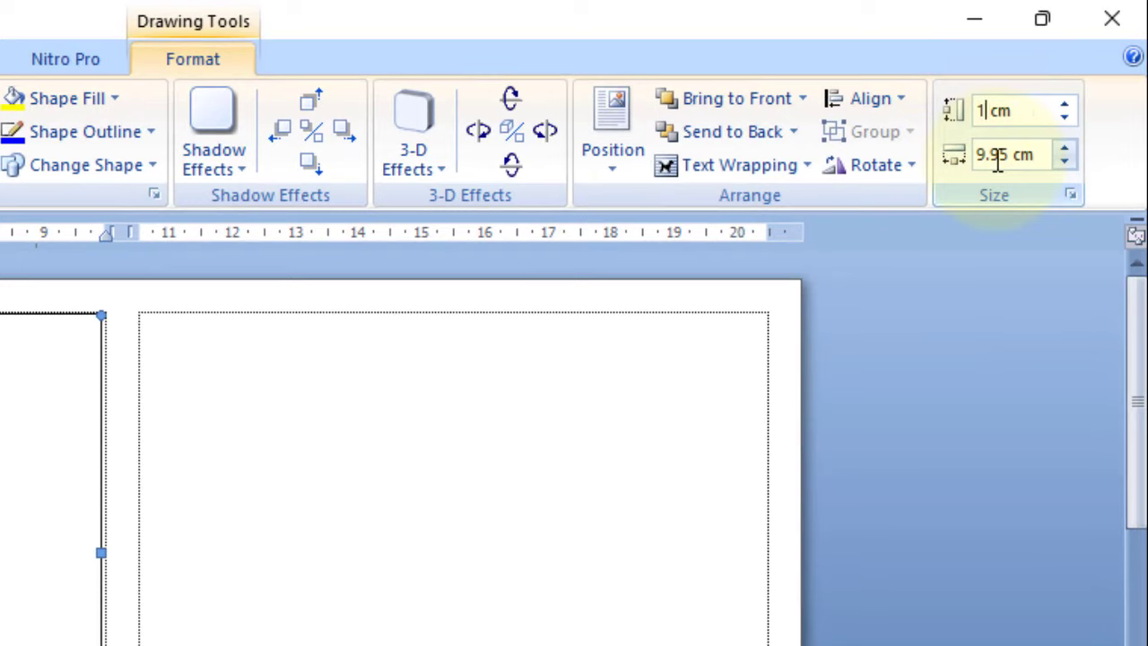
{"action": "type", "text": "5.5"}
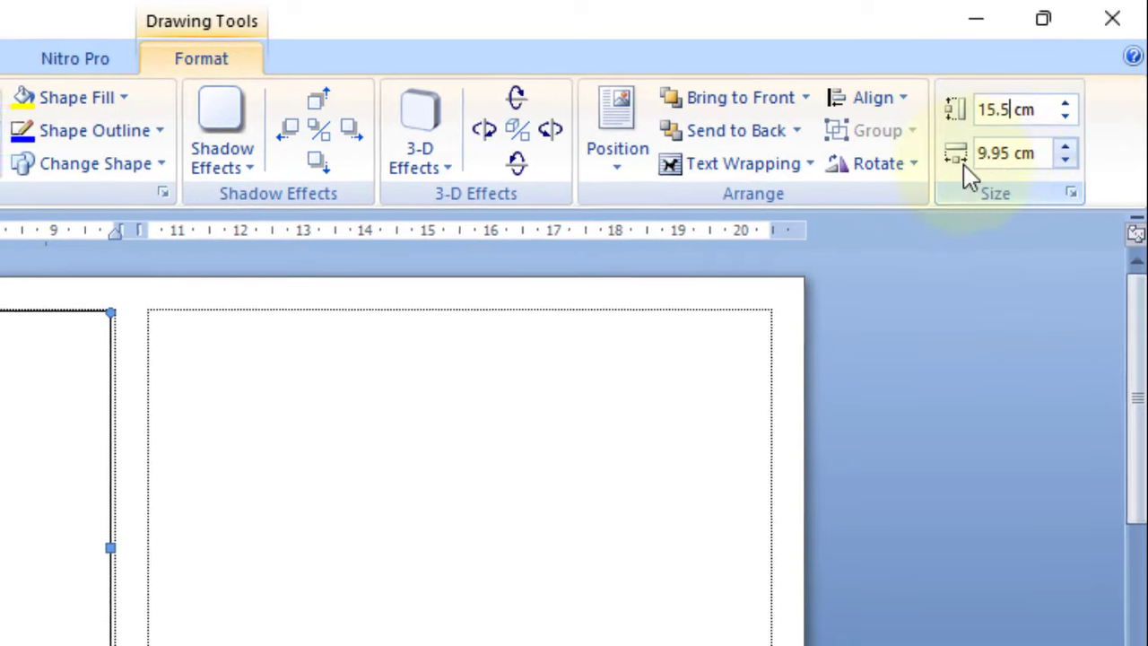
{"action": "key", "text": "Return"}
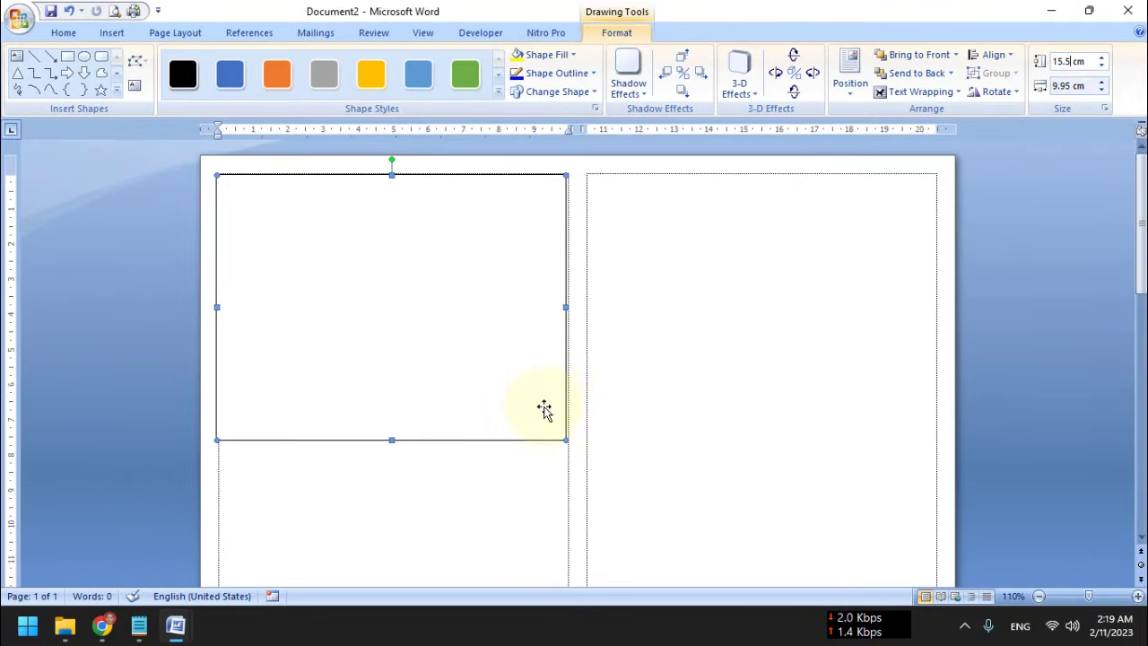
- Add the text 'Kartu iuran' inside the rectangle
{"action": "scroll", "coordinate": [701, 296], "scroll_direction": "down", "scroll_amount": 1, "text": "ctrl"}
{"action": "scroll", "coordinate": [701, 296], "scroll_direction": "down", "scroll_amount": 2, "text": "ctrl"}
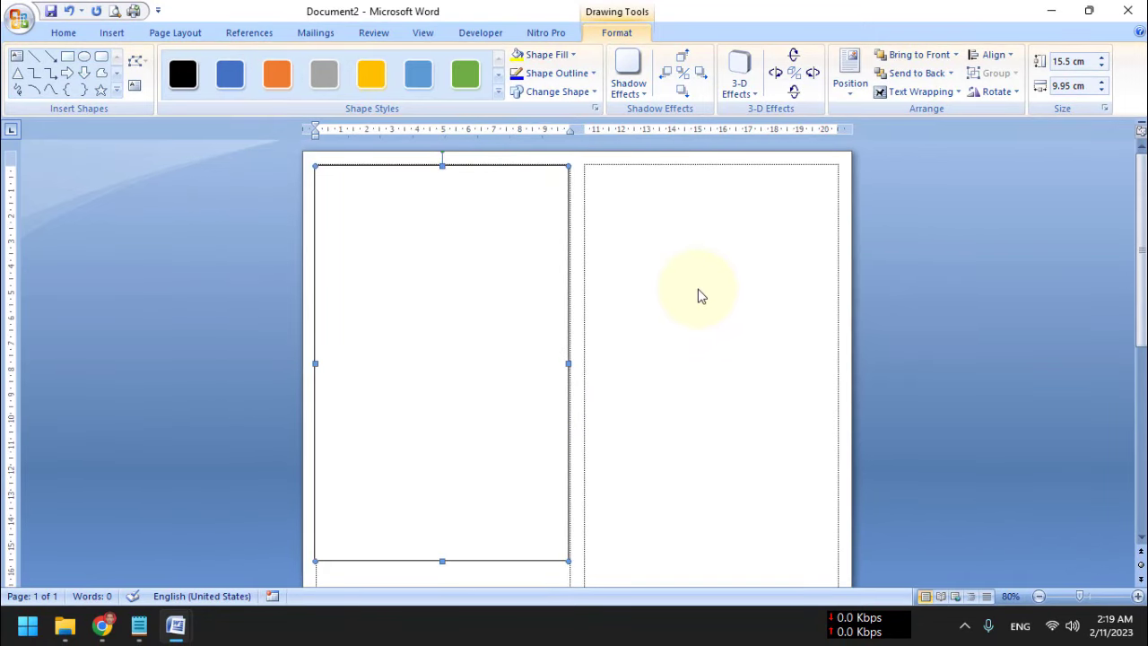
{"action": "scroll", "coordinate": [701, 296], "scroll_direction": "down", "scroll_amount": 1, "text": "ctrl"}
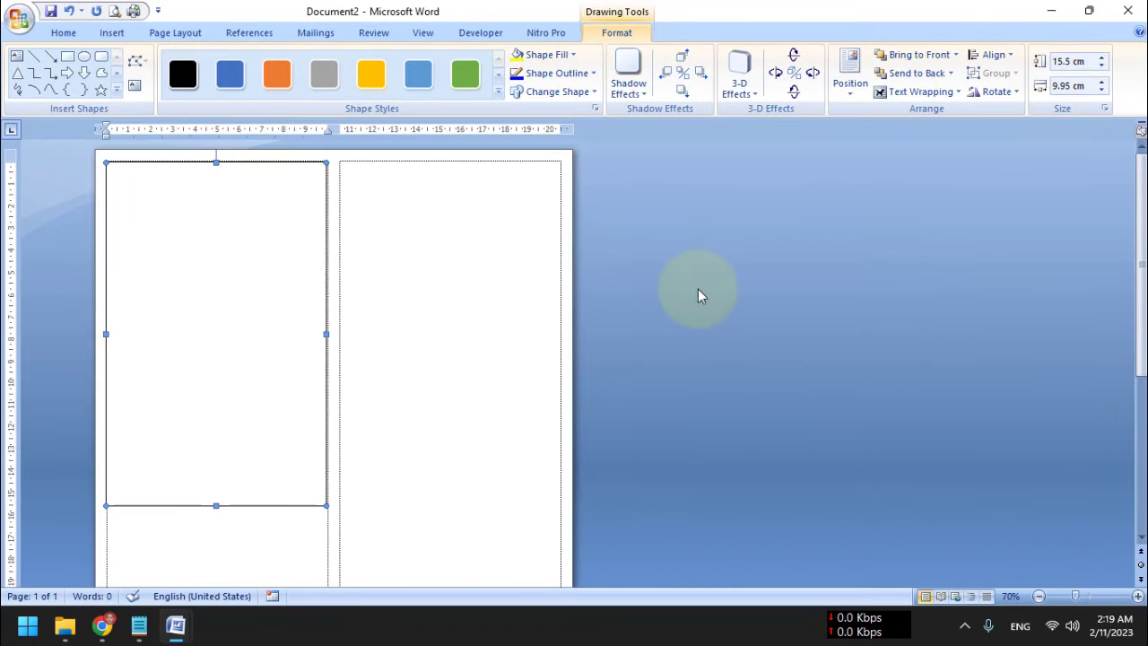
{"action": "right_click", "coordinate": [217, 219]}
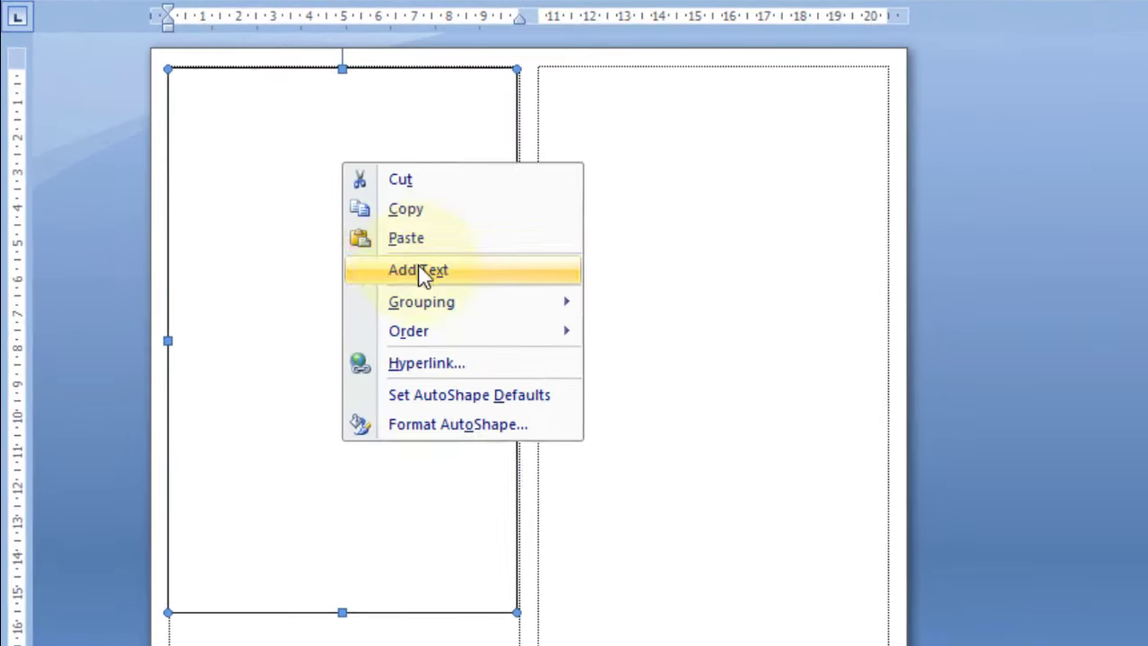
{"action": "left_click", "coordinate": [421, 270]}
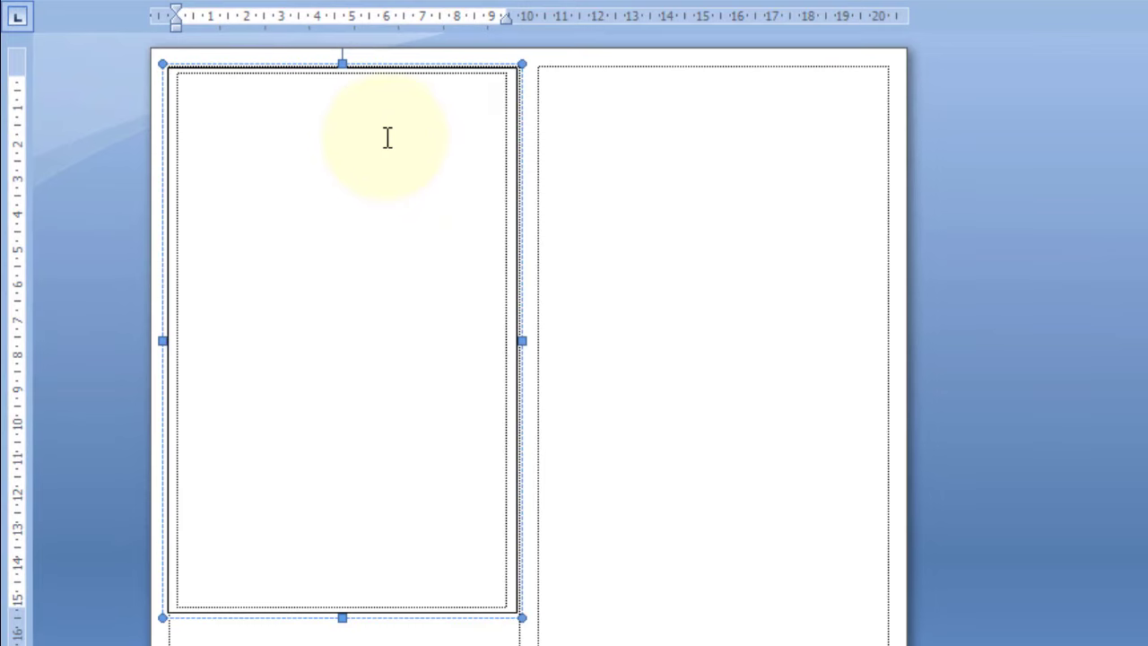
{"action": "type", "text": "Kartu"}
{"action": "type", "text": " iuran"}
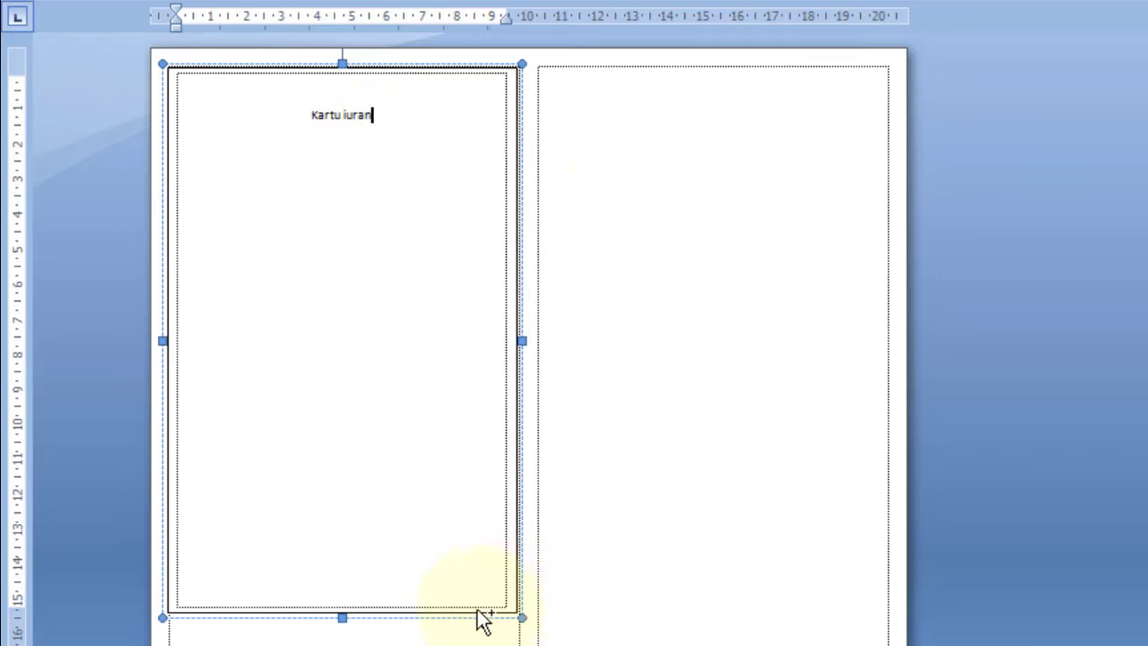
- Copy the titled card into the right column
{"action": "mouse_move", "coordinate": [478, 618]}
{"action": "left_mouse_down"}
{"action": "mouse_move", "coordinate": [726, 590]}
{"action": "mouse_move", "coordinate": [850, 605]}
{"action": "left_mouse_up"}
{"action": "scroll", "coordinate": [737, 511], "scroll_direction": "down", "scroll_amount": 4}
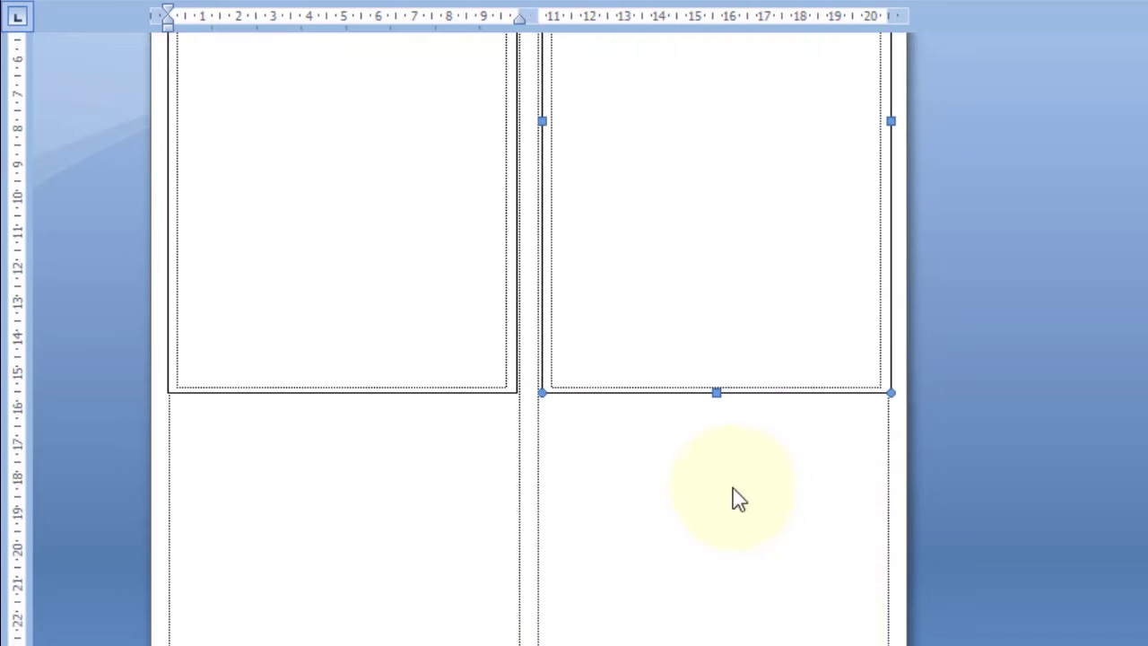
{"action": "scroll", "coordinate": [708, 466], "scroll_direction": "down", "scroll_amount": 3}
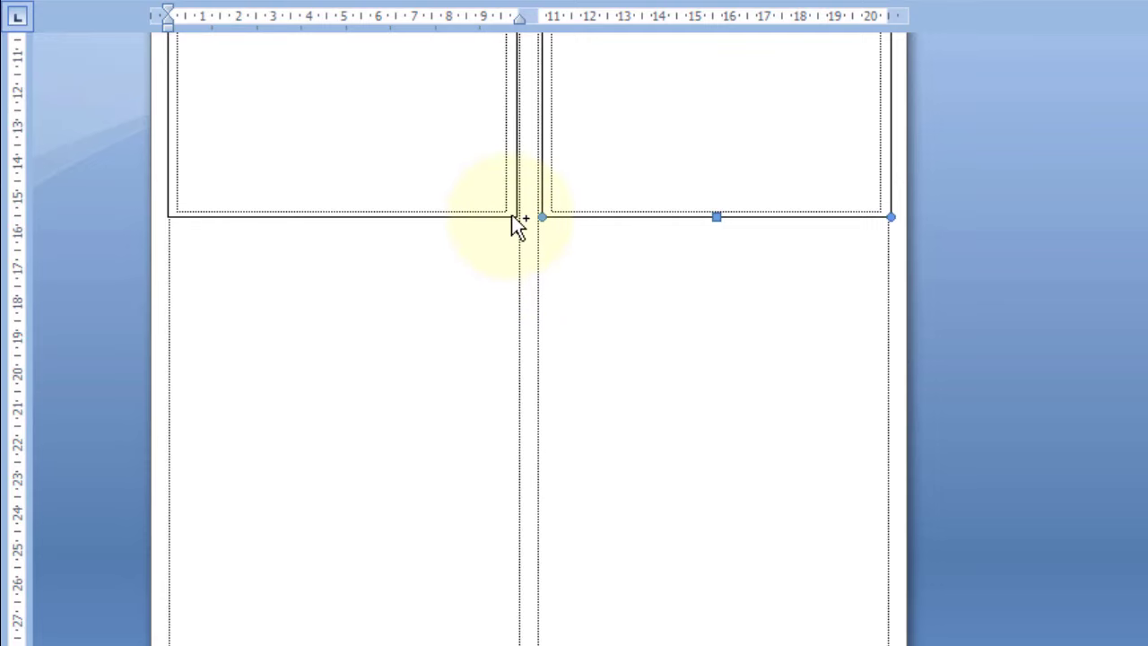
- Copy both cards into the lower half and nudge them up to complete the 2×2 grid
{"action": "key", "text": "ctrl+v"}
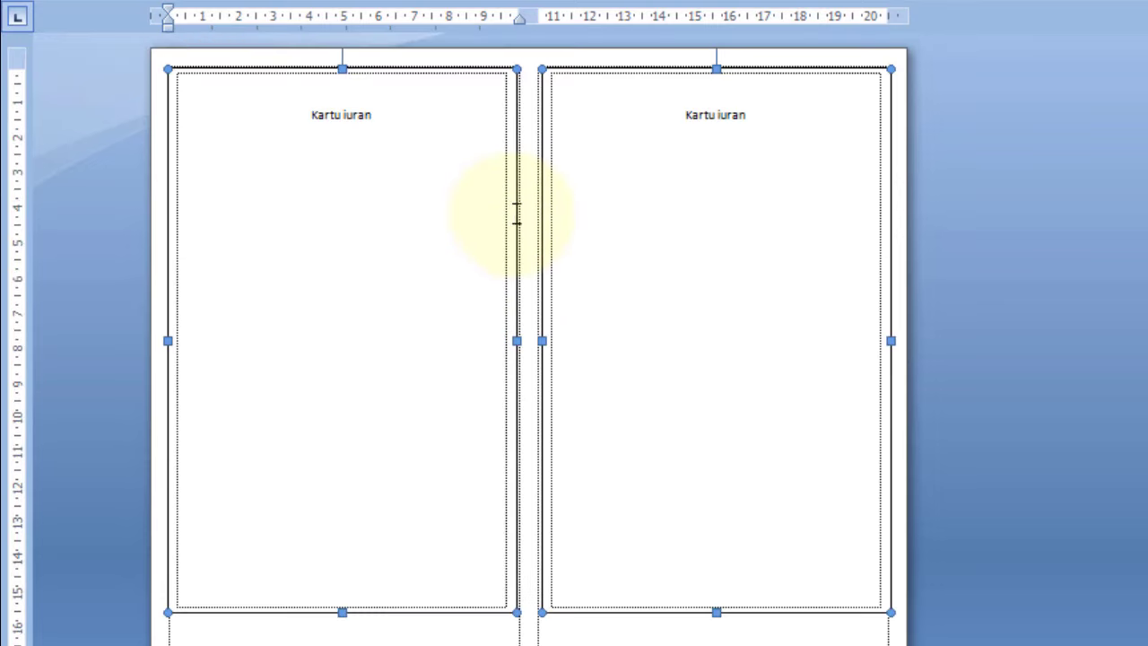
{"action": "scroll", "coordinate": [666, 282], "scroll_direction": "down", "scroll_amount": 2}
{"action": "scroll", "coordinate": [679, 292], "scroll_direction": "down", "scroll_amount": 5}
{"action": "scroll", "coordinate": [628, 251], "scroll_direction": "down", "scroll_amount": 2}
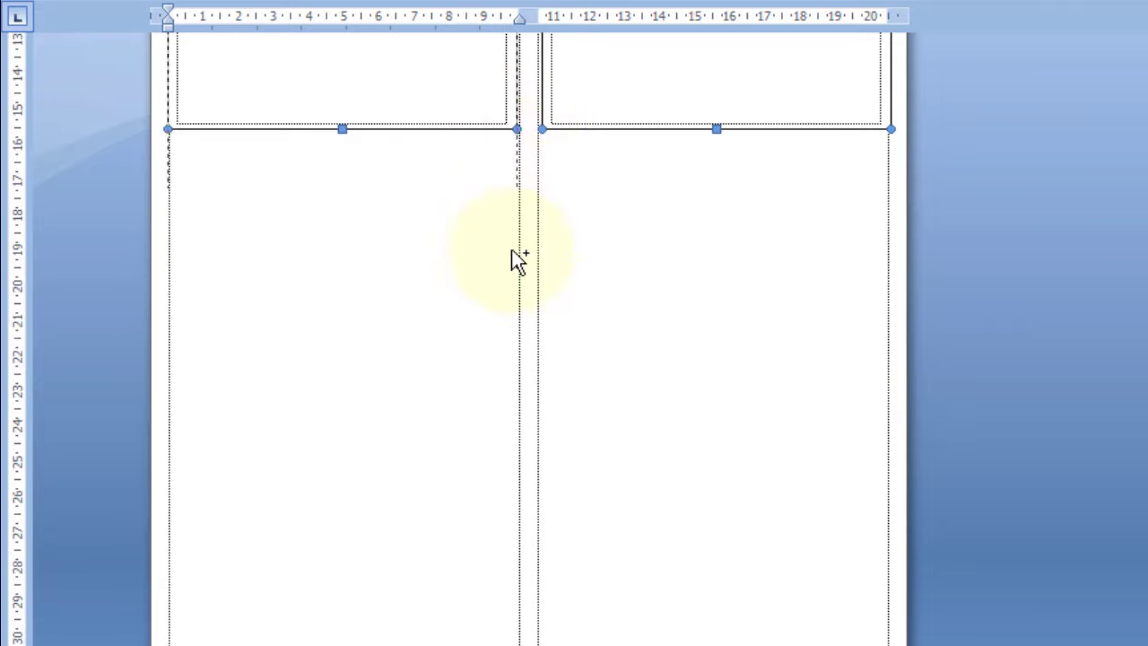
{"action": "left_click_drag", "start_coordinate": [516, 260], "coordinate": [507, 641]}
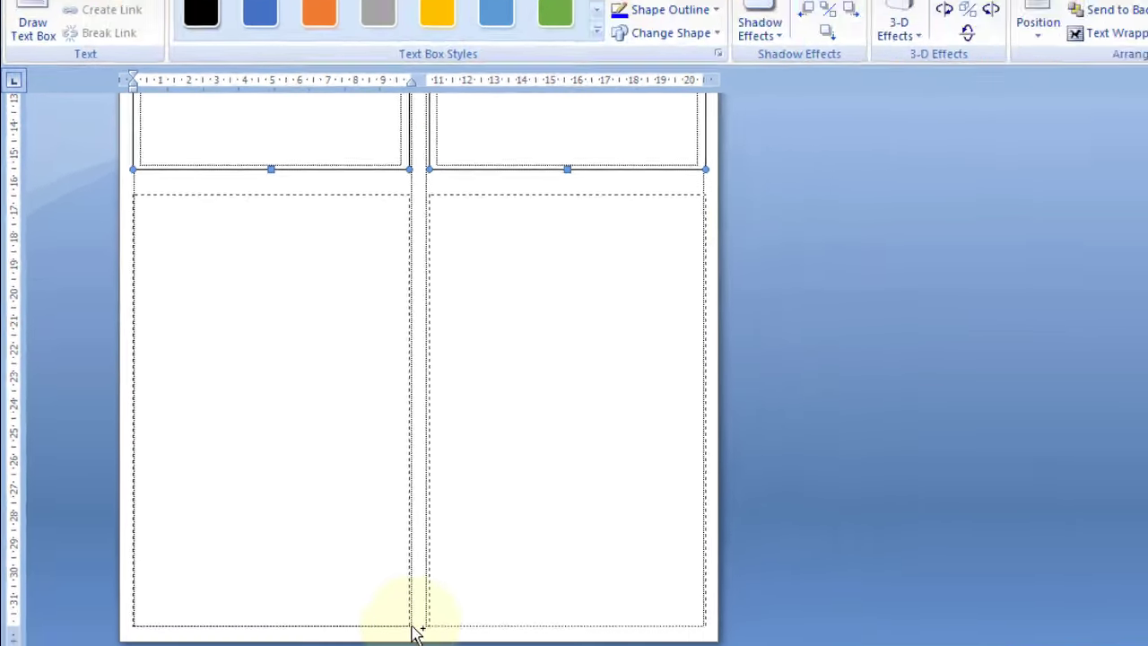
{"action": "left_click_drag", "start_coordinate": [415, 633], "coordinate": [415, 628]}
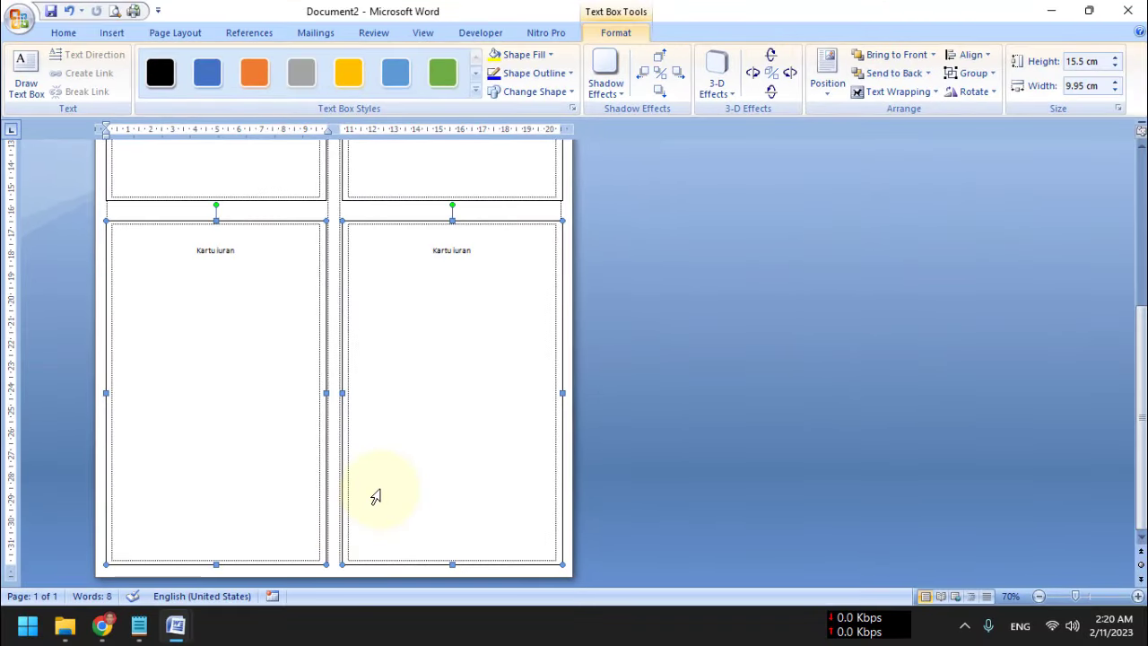
{"action": "key", "text": "Up"}
{"action": "key", "text": "Up"}
{"action": "key", "text": "Up"}
{"action": "key", "text": "Up"}
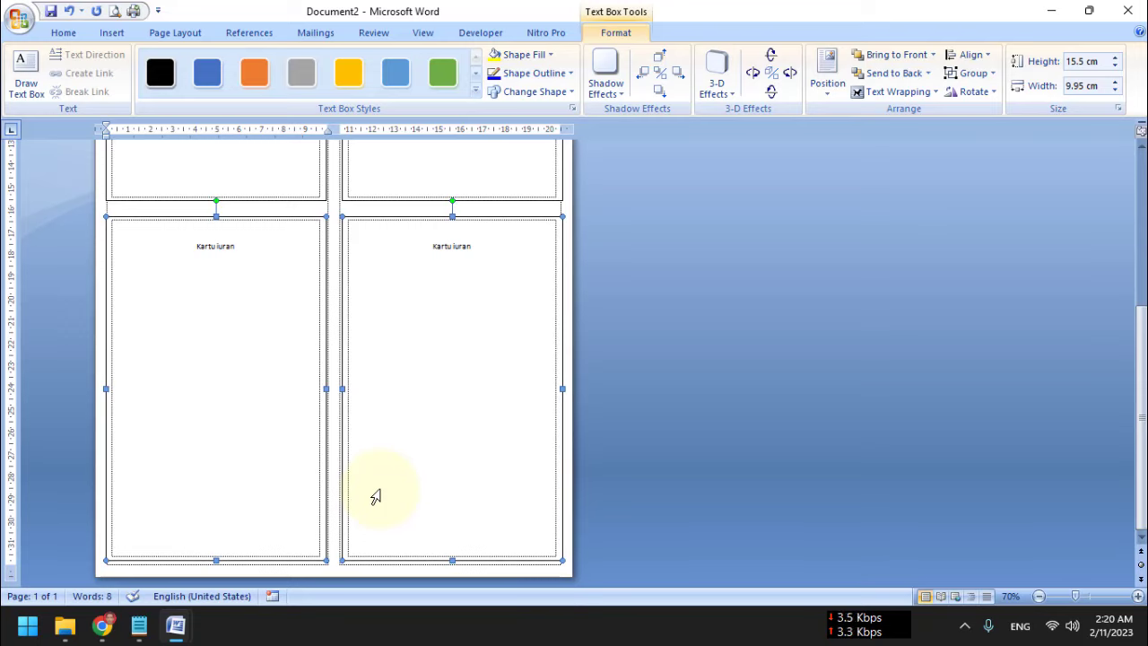
- Show the four-card page in Print Preview at 100% zoom and scroll through it
{"action": "left_click", "coordinate": [114, 12]}
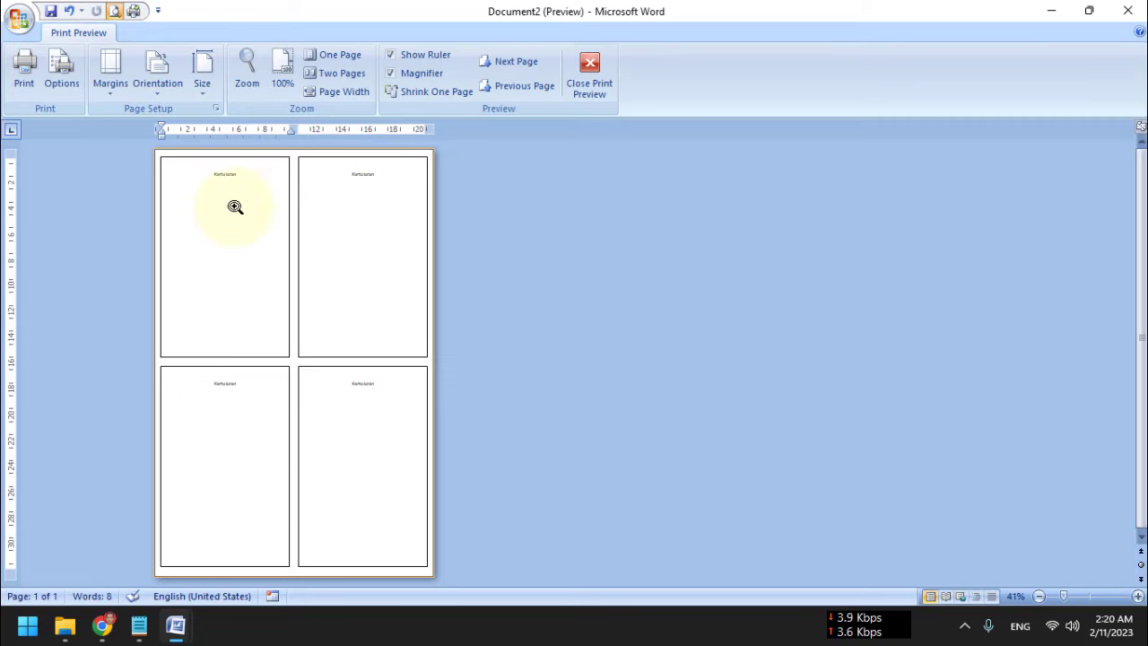
{"action": "left_click", "coordinate": [234, 206]}
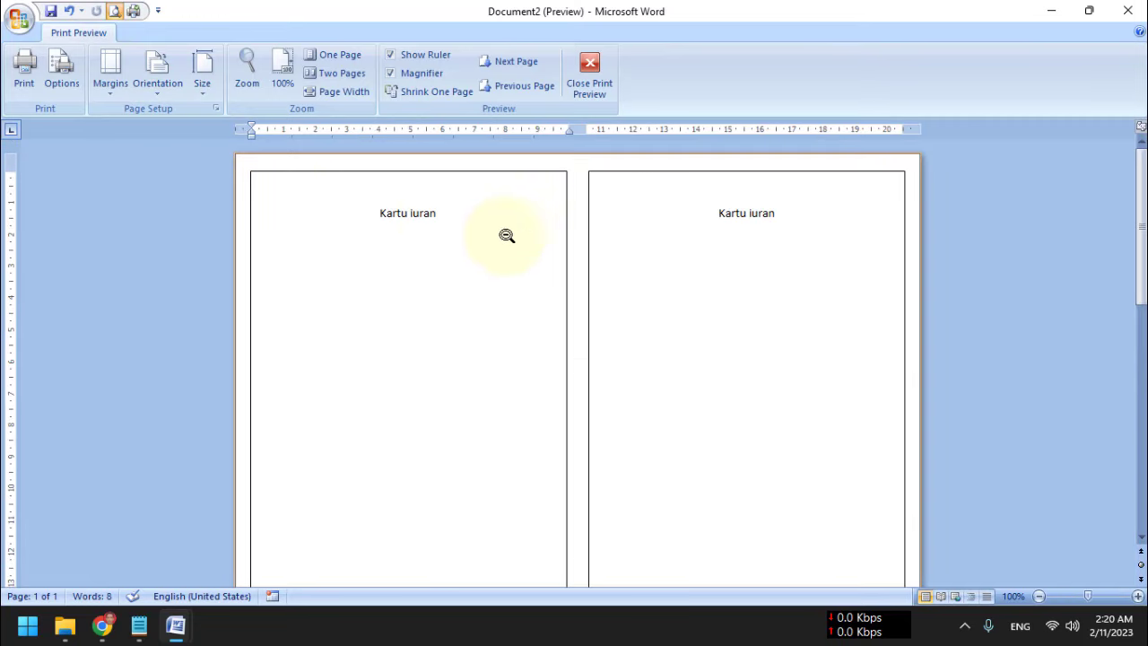
{"action": "scroll", "coordinate": [526, 245], "scroll_direction": "down", "scroll_amount": 3}
{"action": "scroll", "coordinate": [525, 252], "scroll_direction": "down", "scroll_amount": 5}
{"action": "scroll", "coordinate": [525, 253], "scroll_direction": "down", "scroll_amount": 2}
{"action": "scroll", "coordinate": [526, 256], "scroll_direction": "down", "scroll_amount": 3}
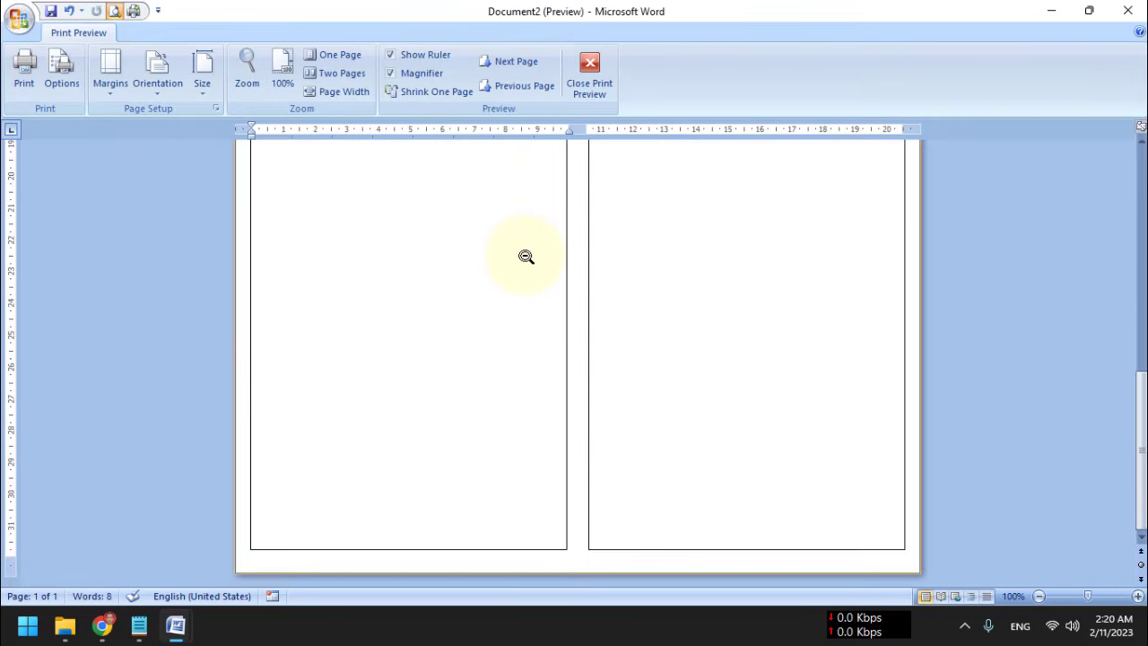
{"action": "scroll", "coordinate": [526, 257], "scroll_direction": "up", "scroll_amount": 3}
{"action": "scroll", "coordinate": [526, 258], "scroll_direction": "up", "scroll_amount": 3}
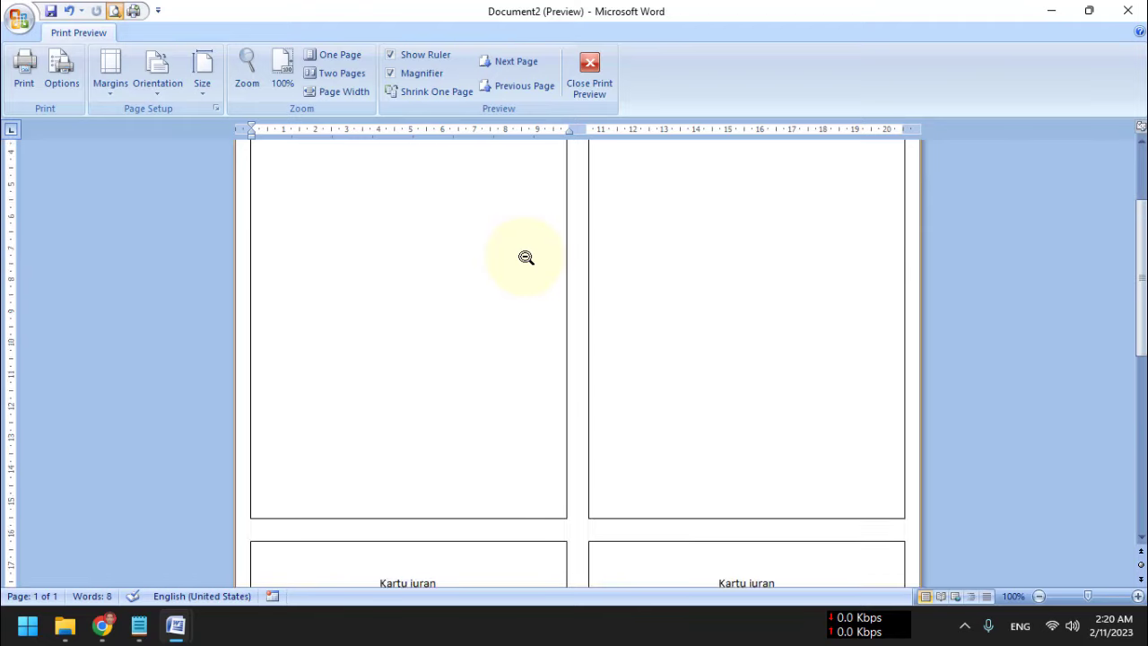
{"action": "scroll", "coordinate": [526, 257], "scroll_direction": "up", "scroll_amount": 3}
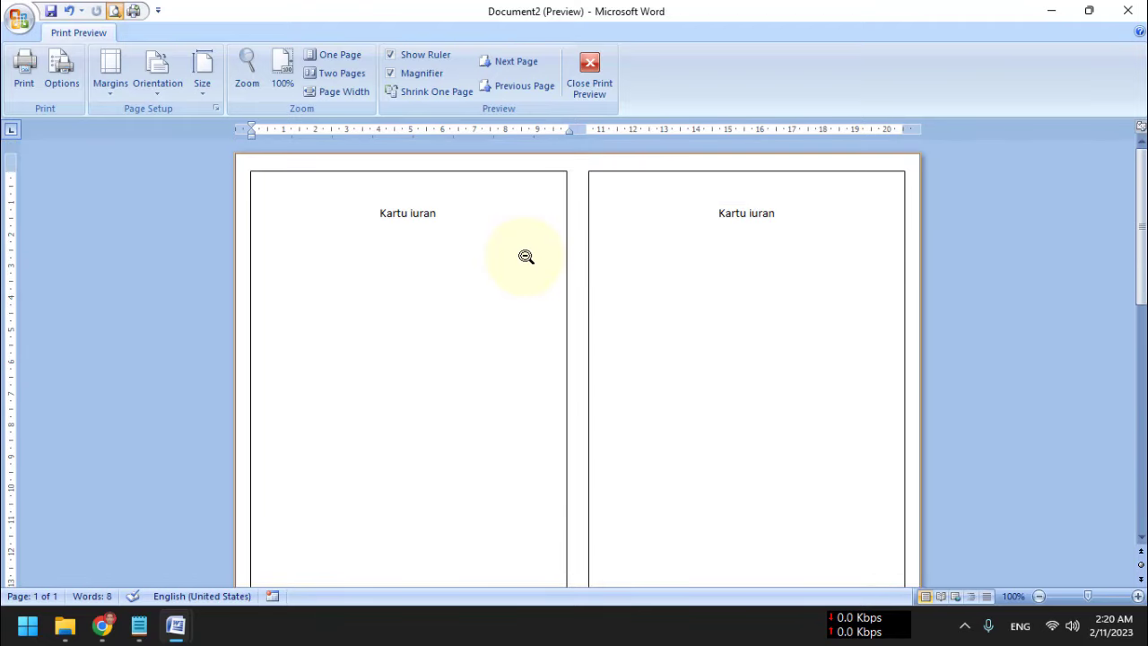